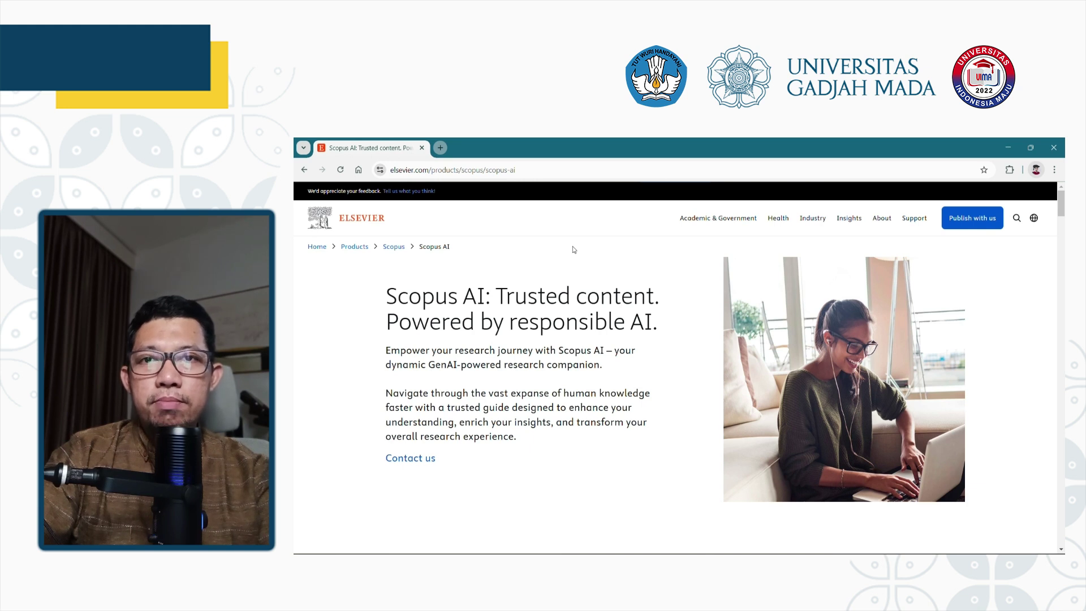
- Open the UGM EZproxy sign-on page in a new browser tab and log in with the saved UGM ID and password
click(441, 148)
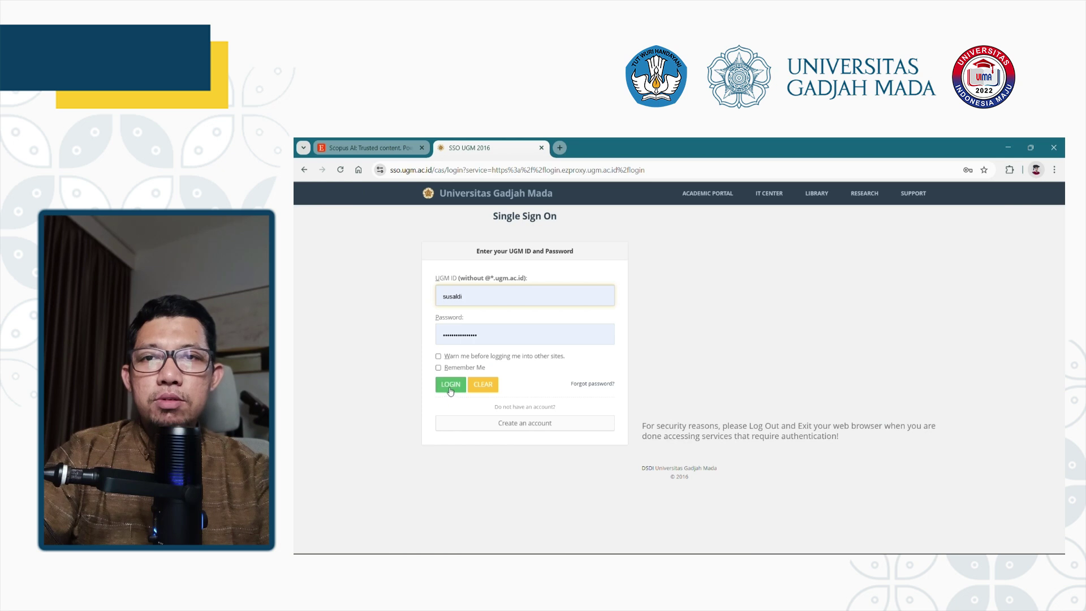
click(451, 388)
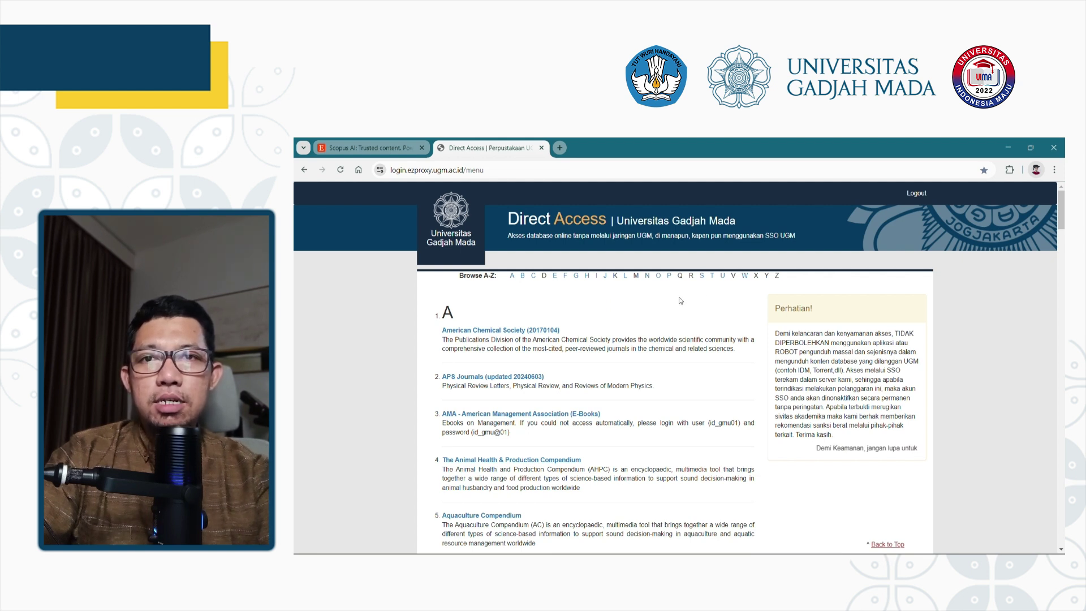
- Open Scopus from the S section of the Direct Access database list and switch its search to Scopus AI
scroll(681, 301, down, 7)
scroll(683, 304, down, 5)
scroll(684, 301, up, 3)
scroll(684, 300, up, 10)
click(621, 238)
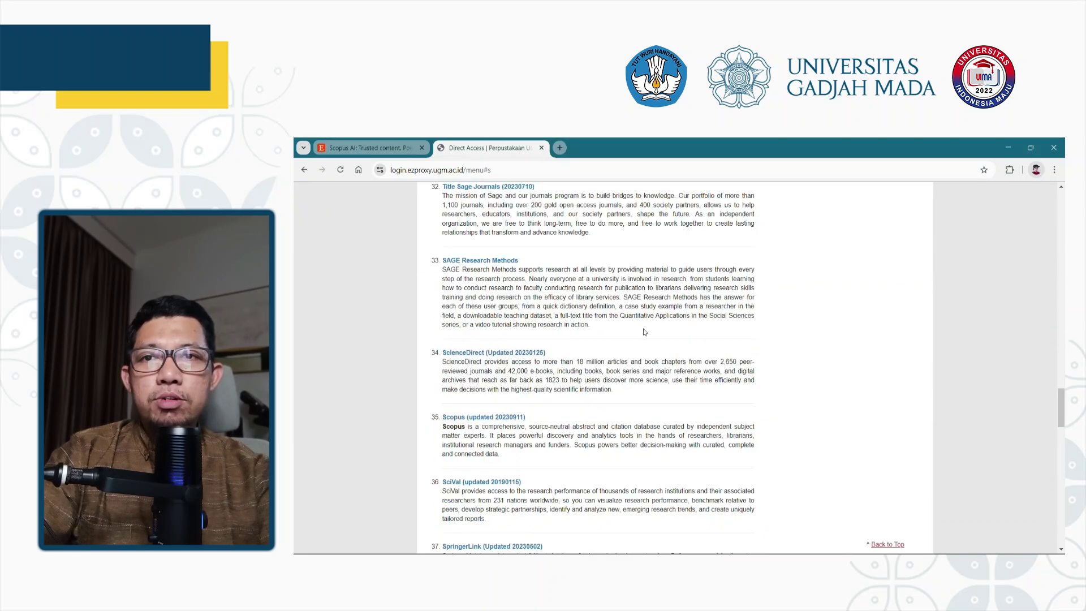
click(482, 419)
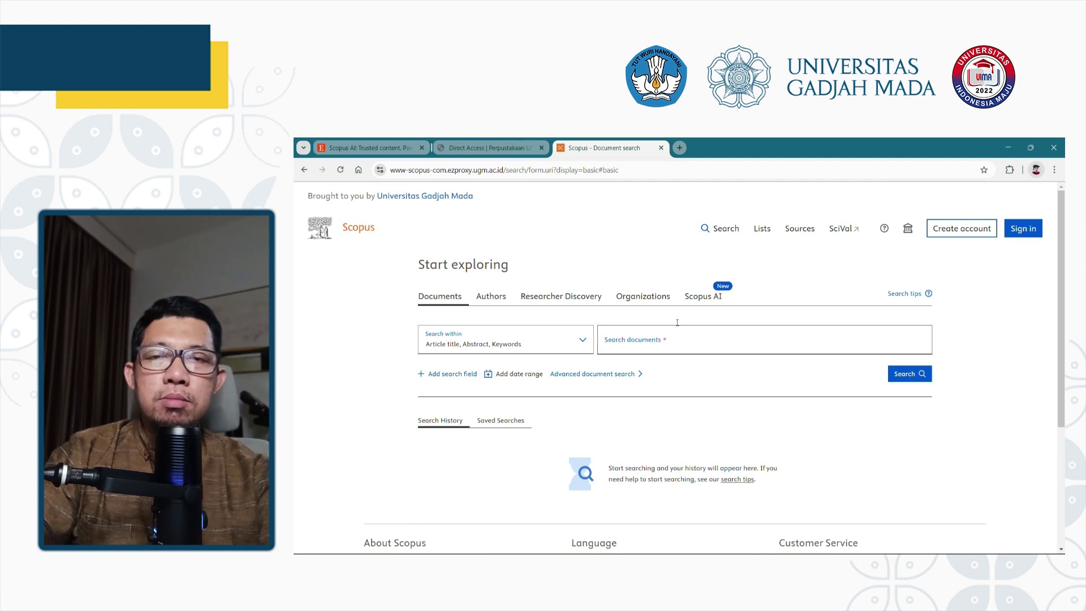
click(698, 299)
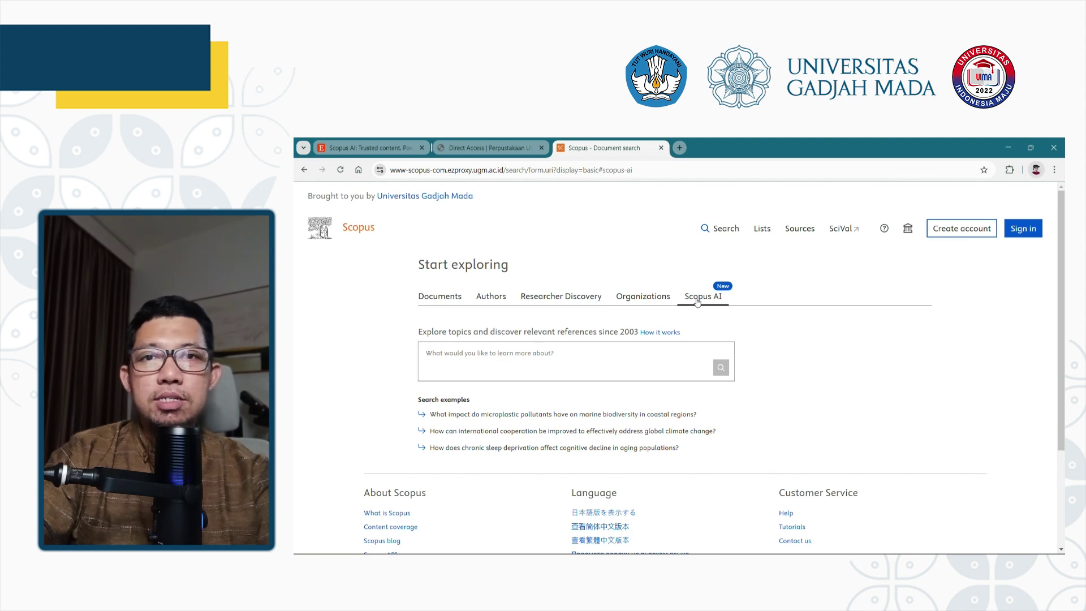
- Read the Scopus AI "How it works" information, including the "Please note" section on research integrity and safety, and close it
click(664, 335)
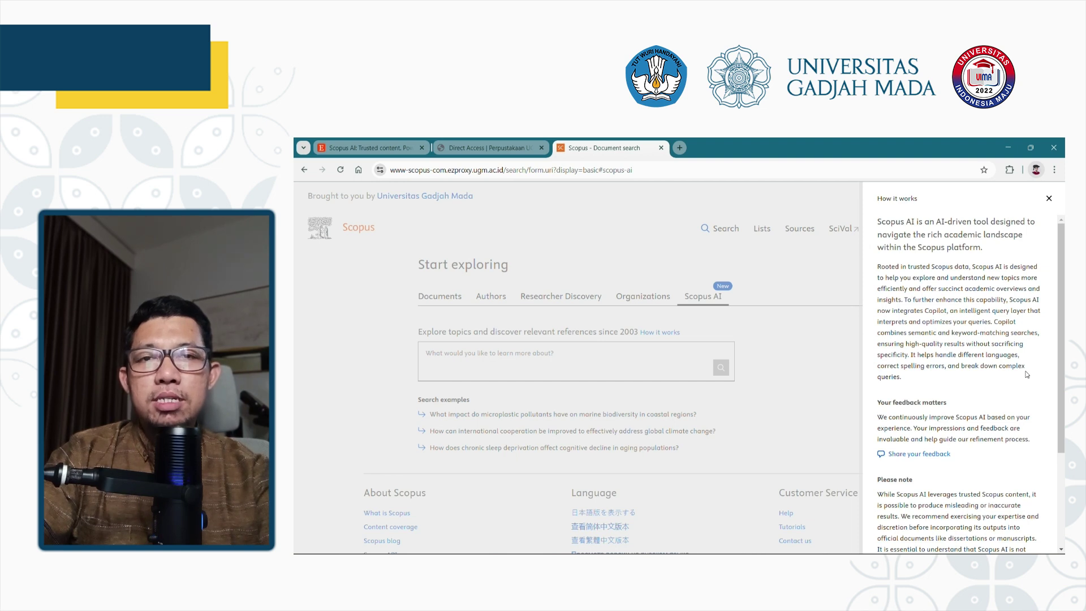
scroll(953, 362, down, 3)
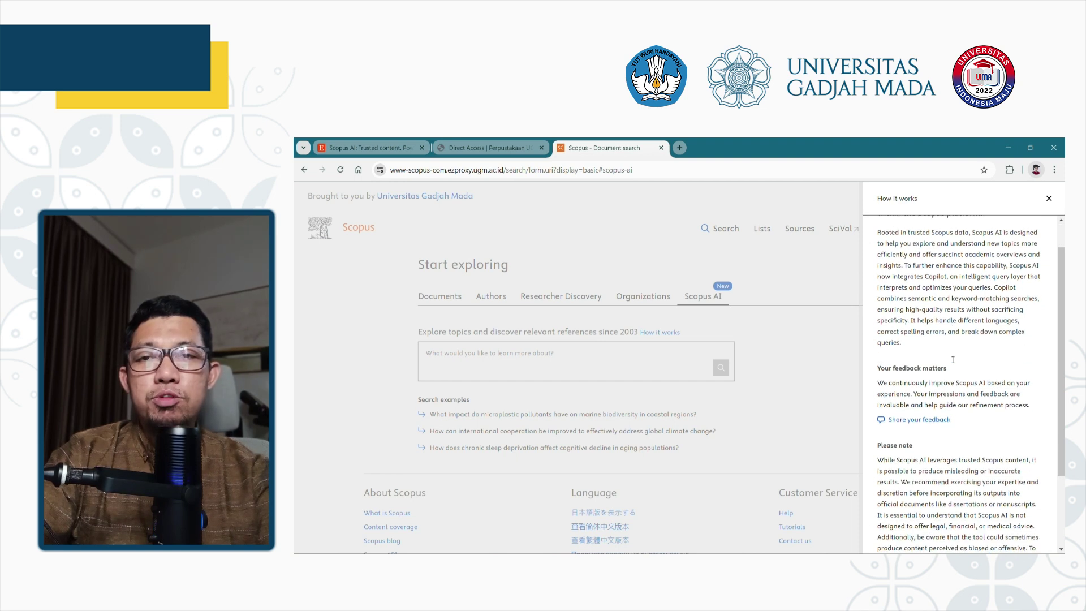
drag(878, 344, 934, 486)
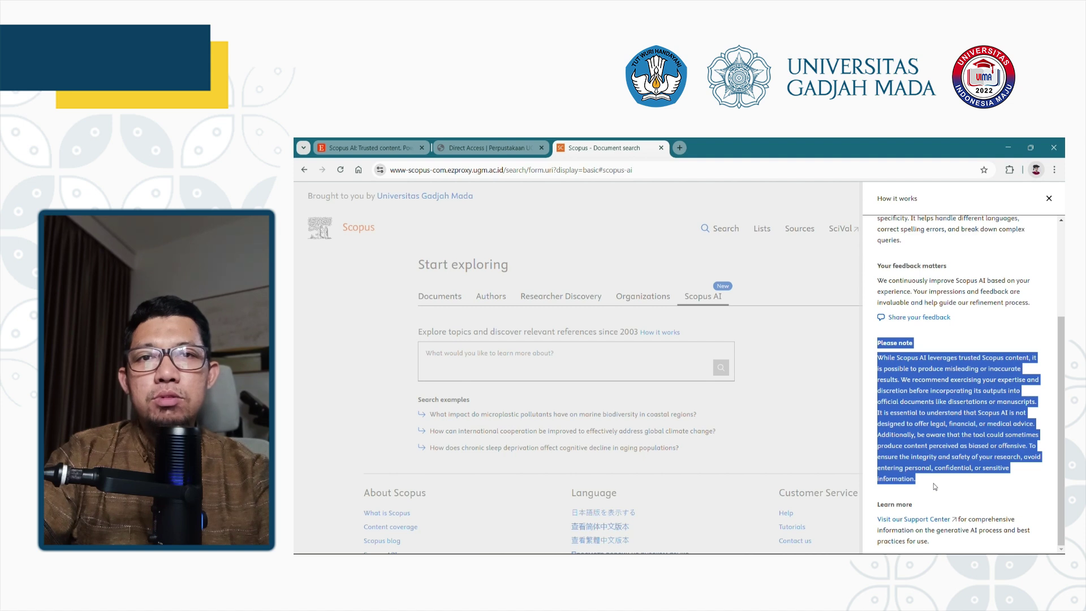
click(933, 483)
drag(911, 456, 1018, 456)
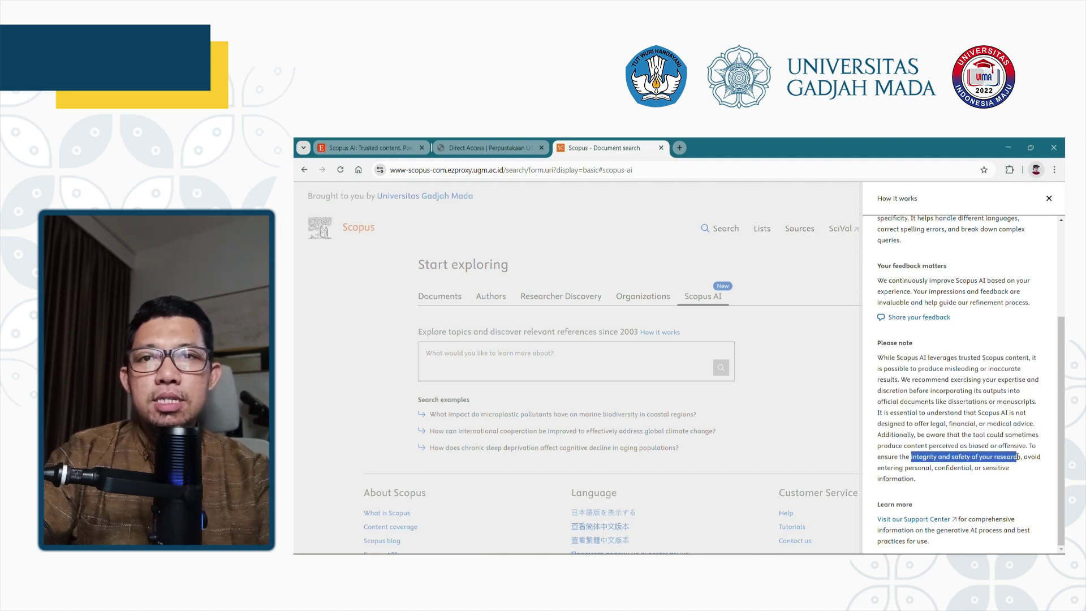
click(944, 500)
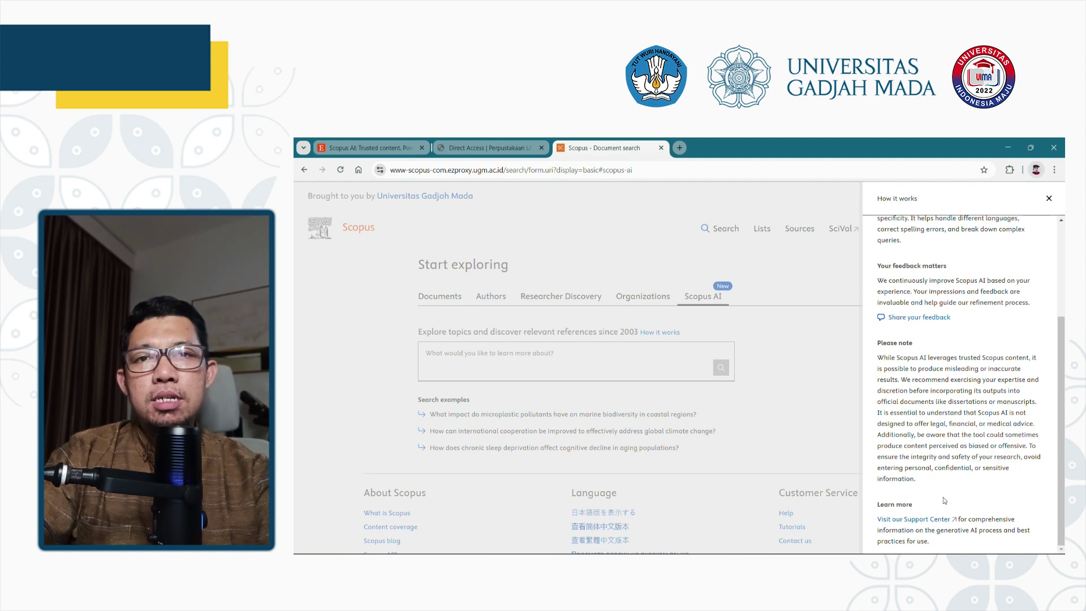
click(1048, 198)
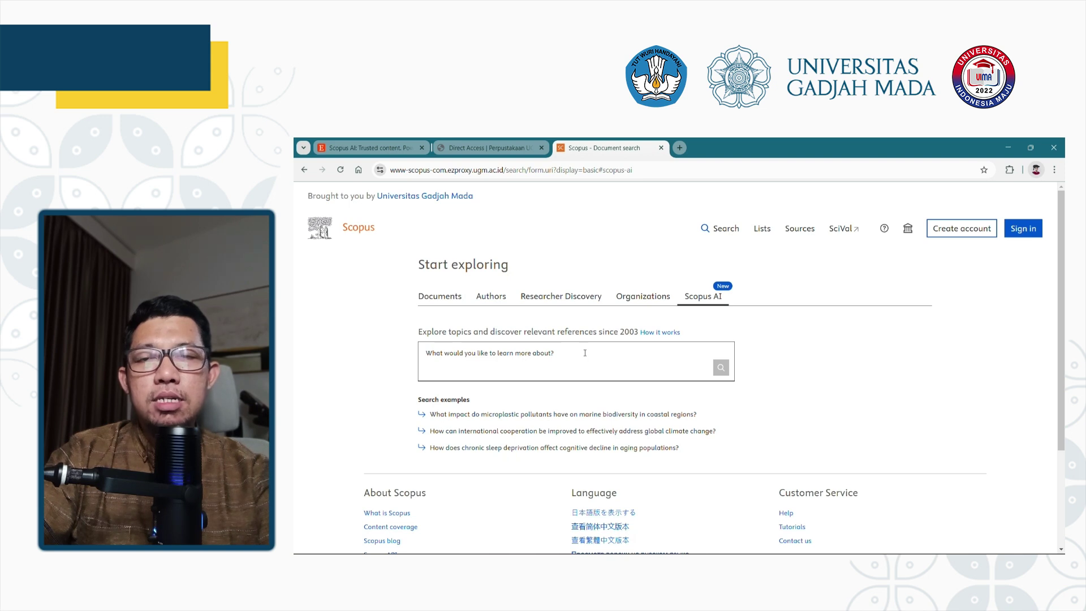
- Submit the Scopus AI query "what evidence is available on tuberculosis with comorbid conditions? include research gap in summary"
click(585, 353)
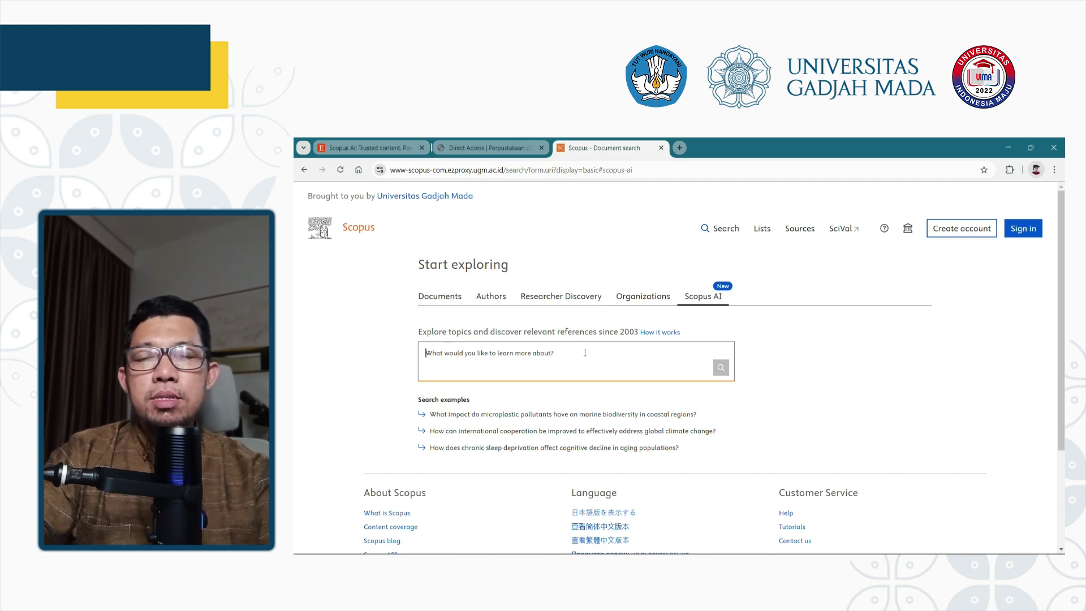
text(what)
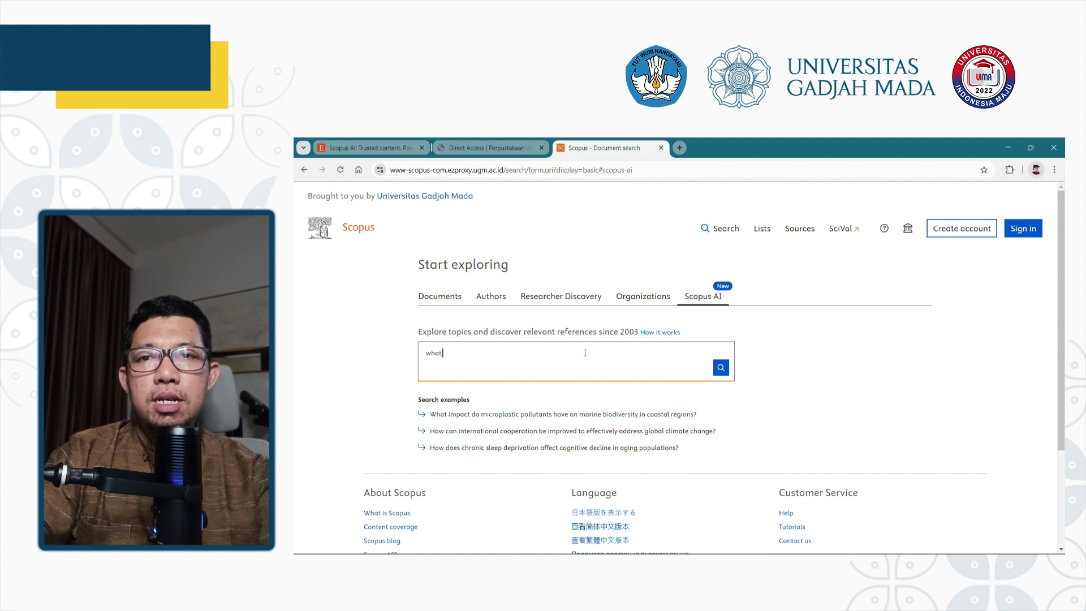
text( evidence)
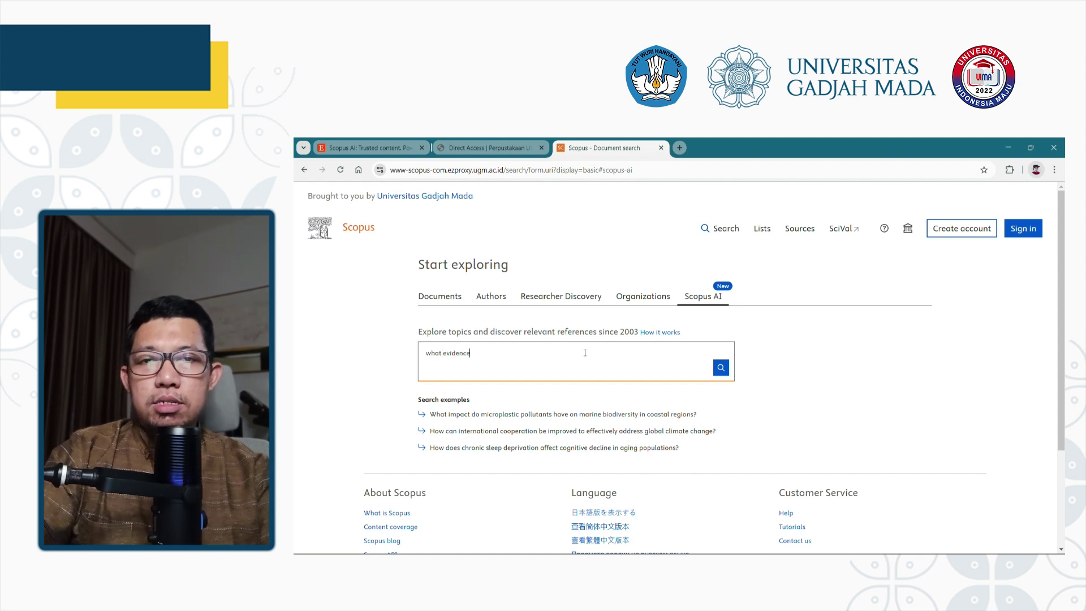
text( is available)
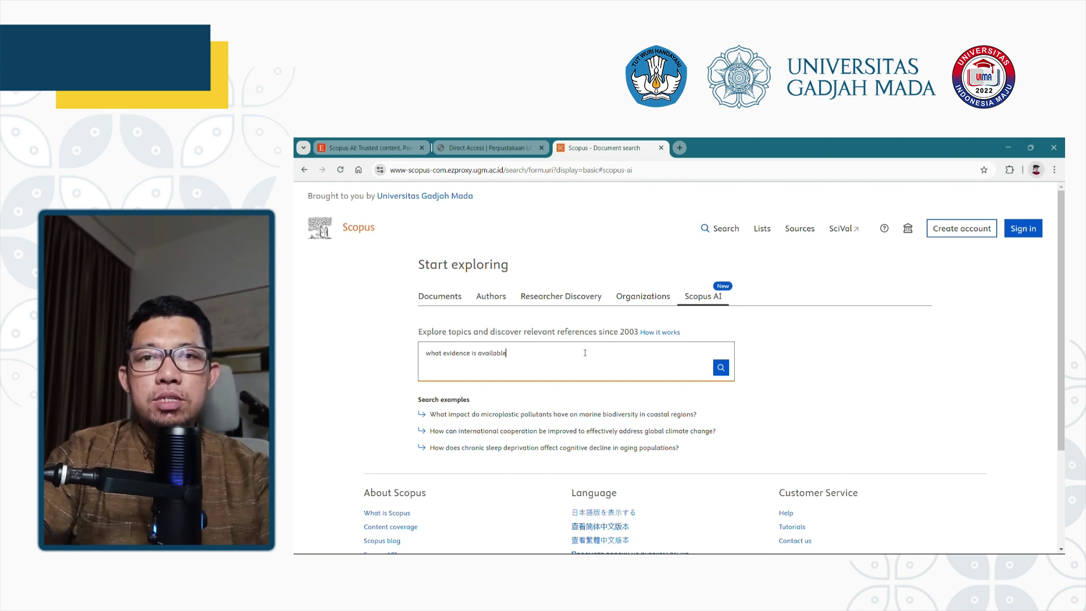
text( on tuberculosis)
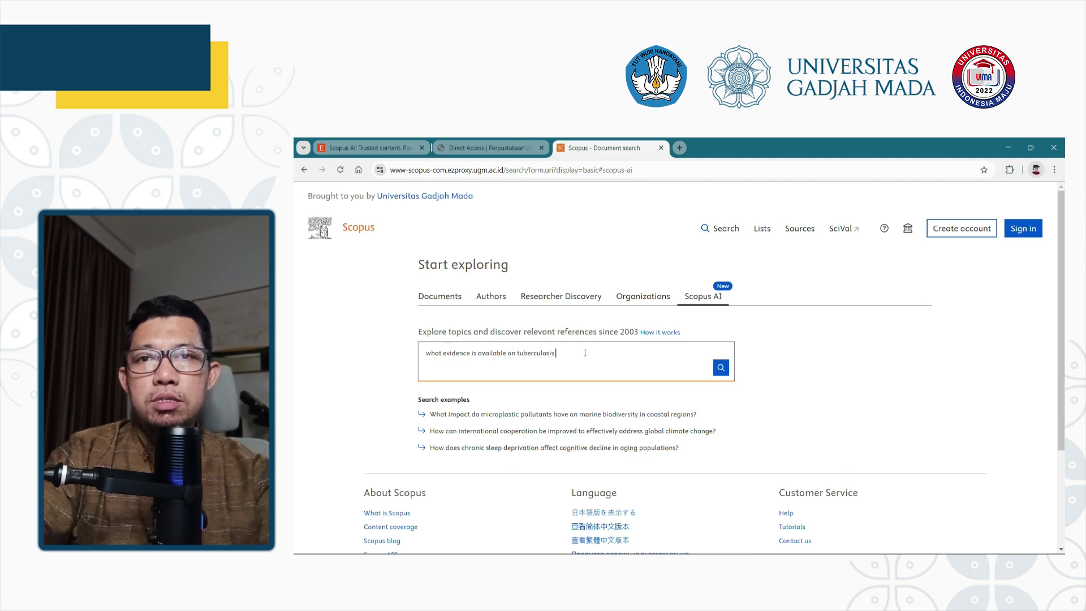
text( with)
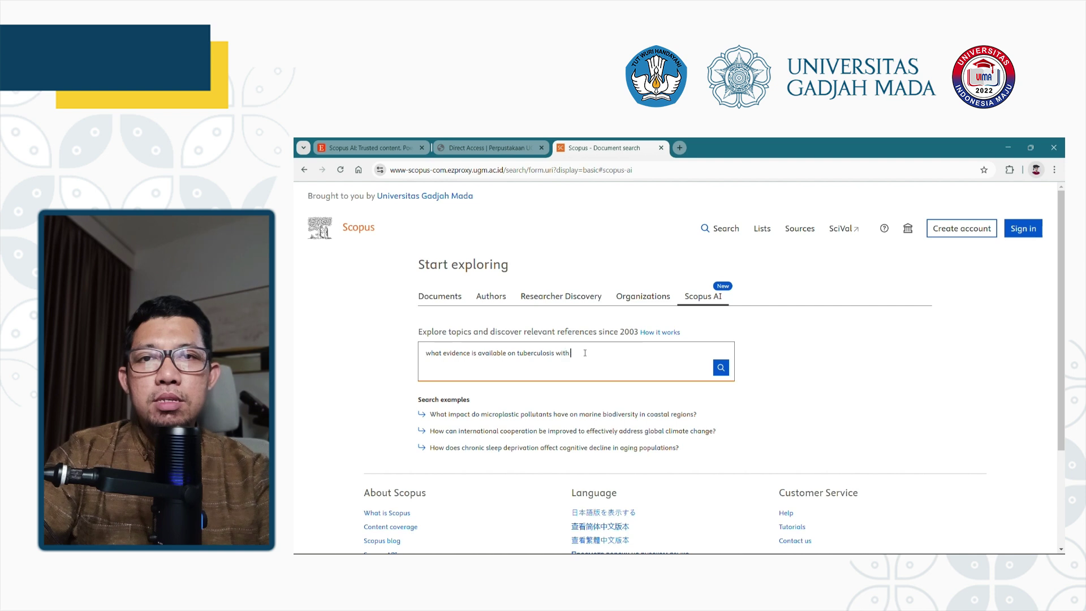
text( combrbid)
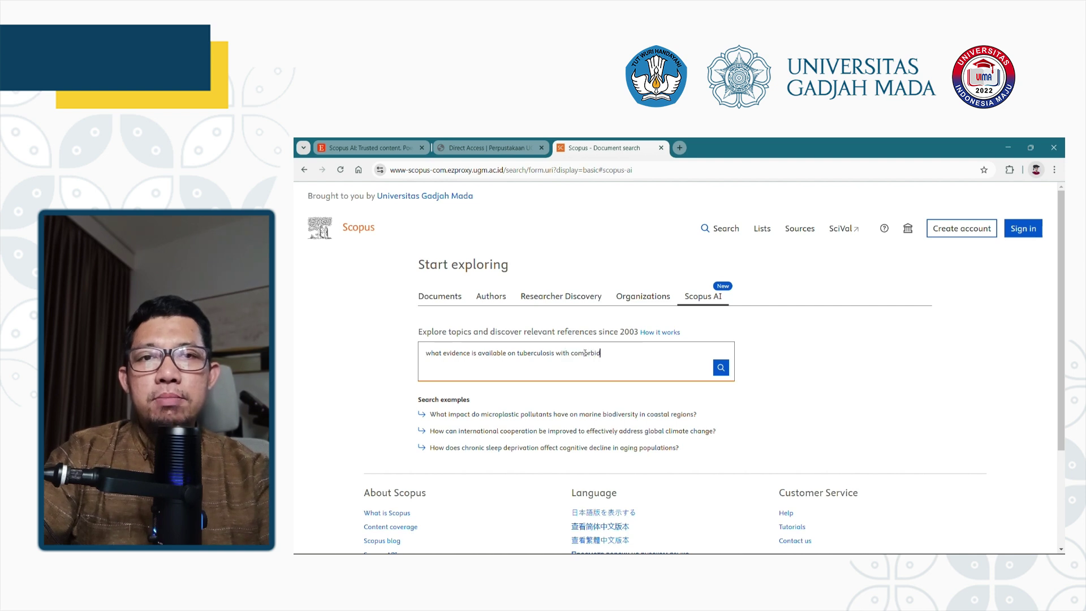
text( conditions? inclue)
key(BackSpace)
text(de)
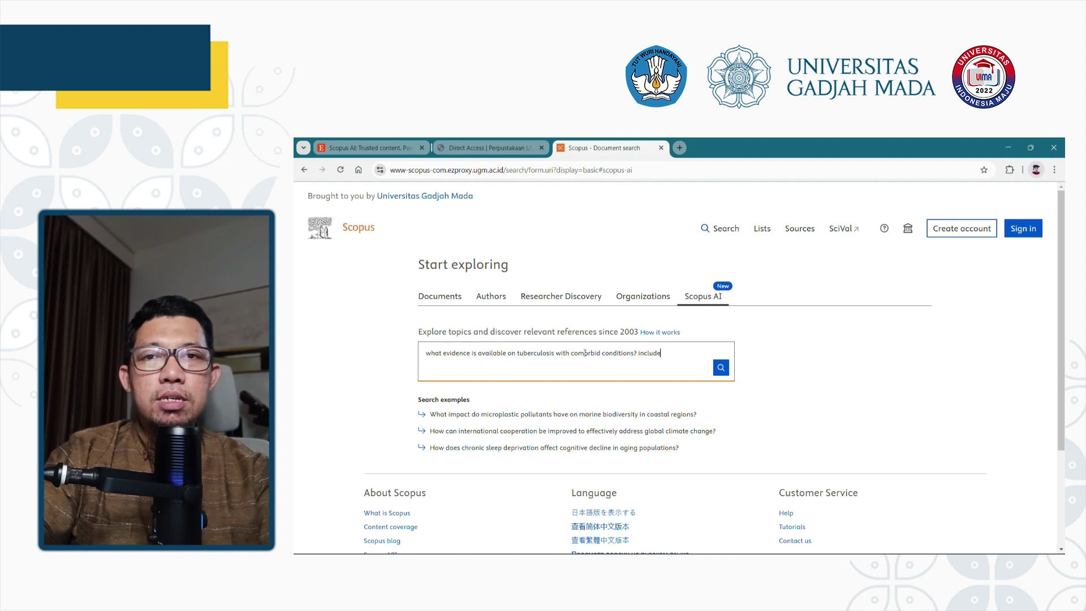
text( reseacrh ga)
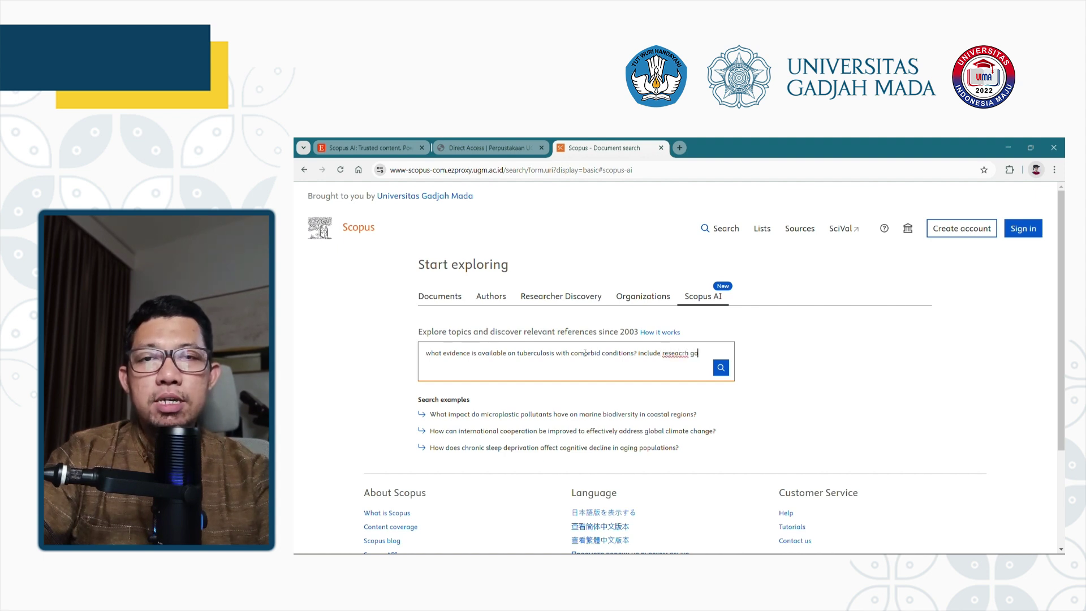
key(BackSpace)
key(BackSpace)
key(BackSpace)
text(rch gap in)
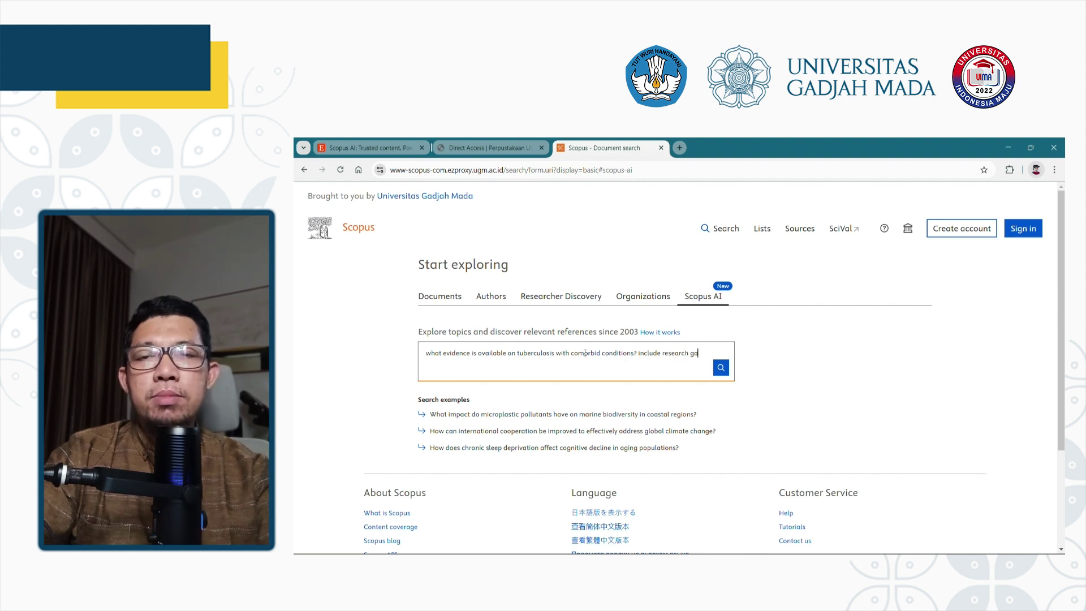
text(mary)
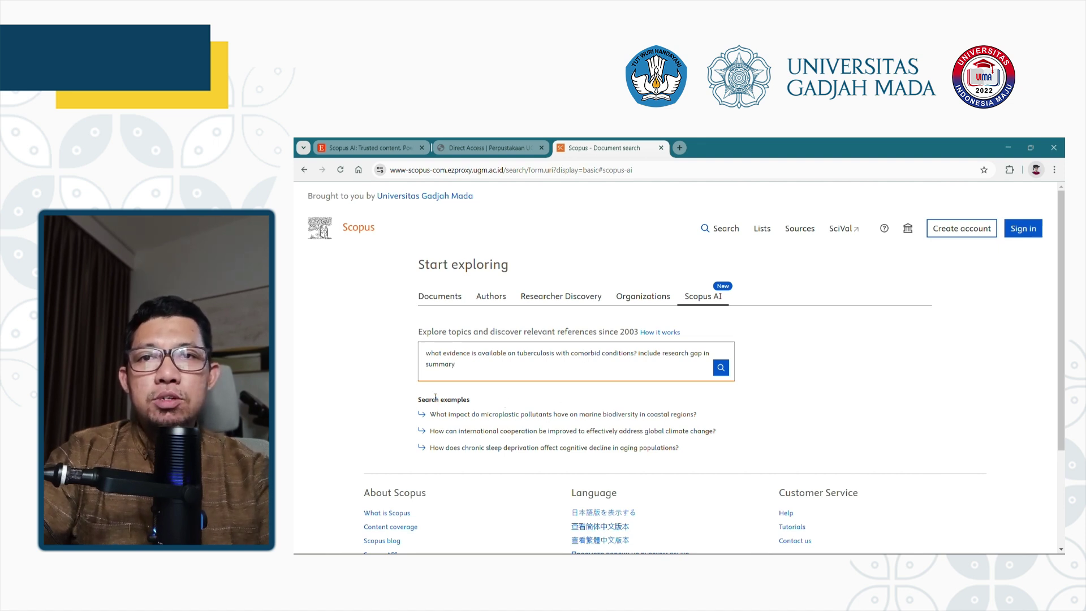
drag(716, 431, 440, 401)
click(385, 408)
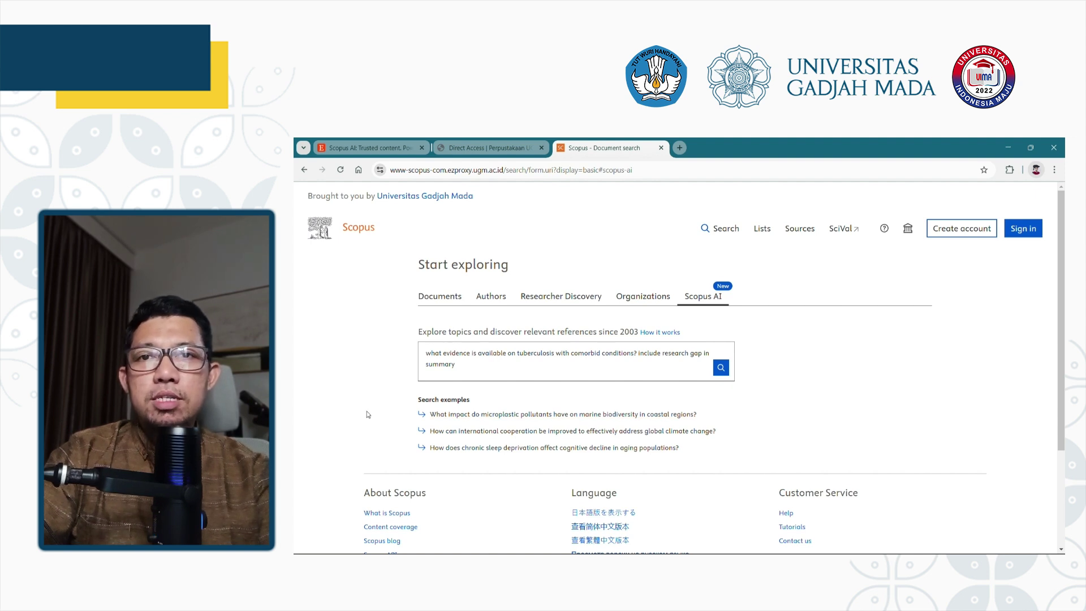
click(722, 369)
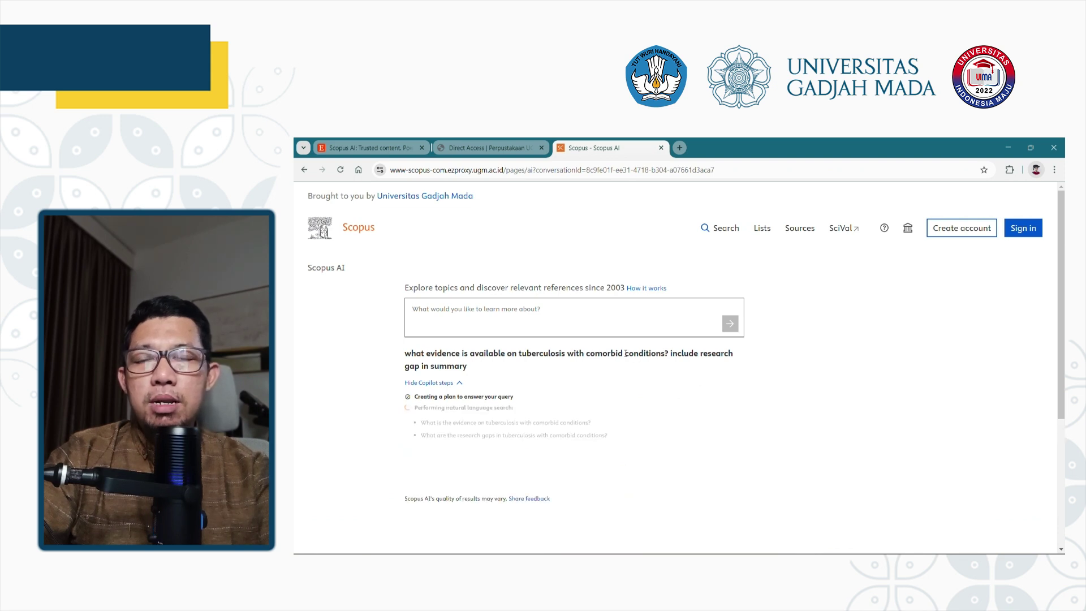
- Read the generated summary from the Copilot steps and common comorbid conditions through to the Research Gaps section and its Integrated Care Models point
scroll(613, 368, down, 2)
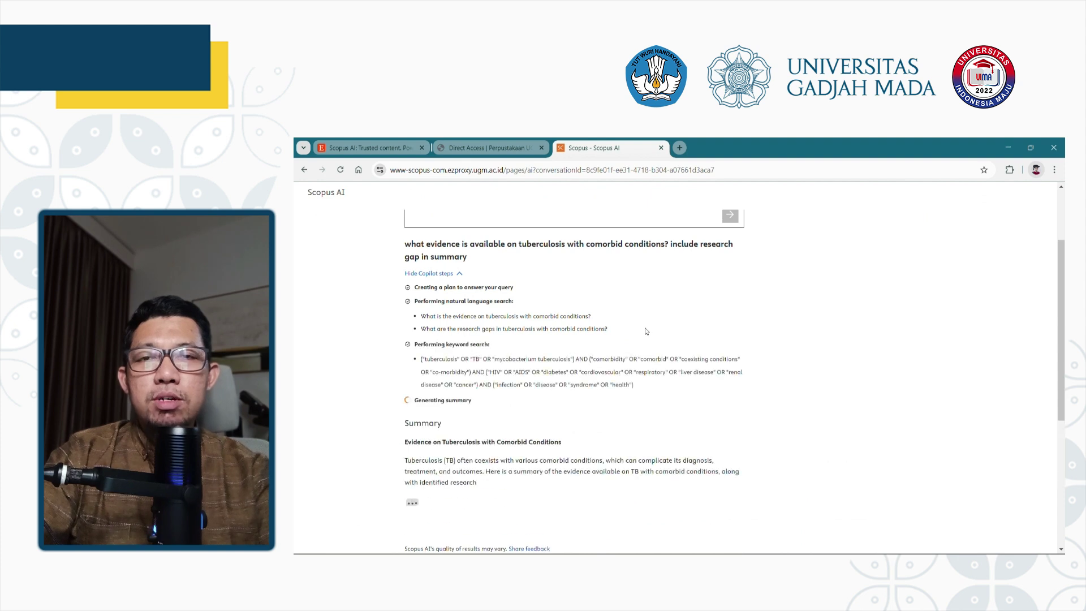
scroll(644, 330, down, 2)
scroll(566, 367, down, 1)
drag(404, 270, 444, 271)
click(475, 274)
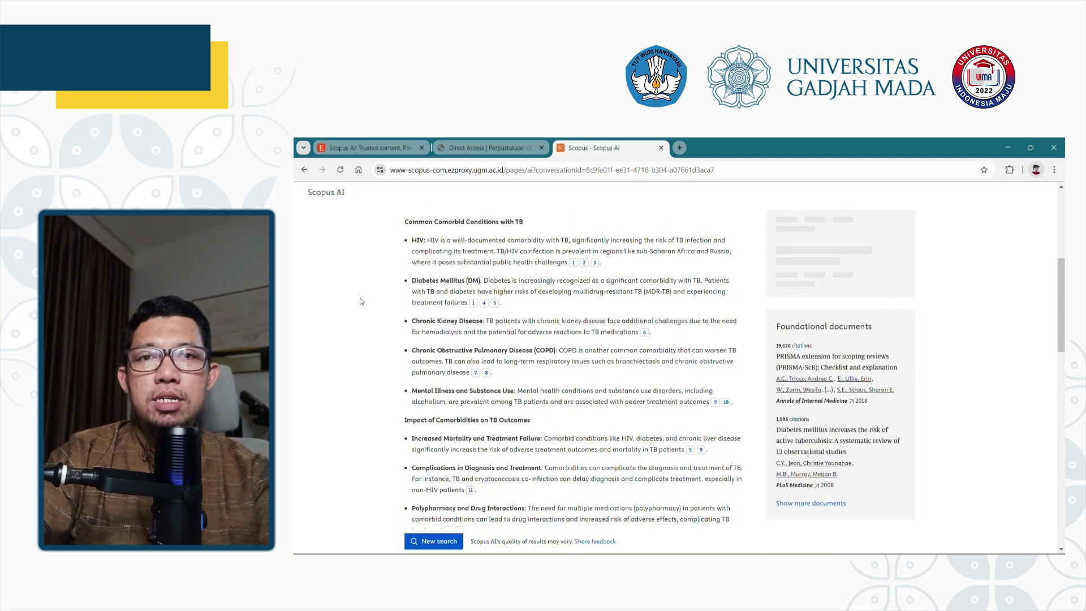
drag(412, 280, 493, 280)
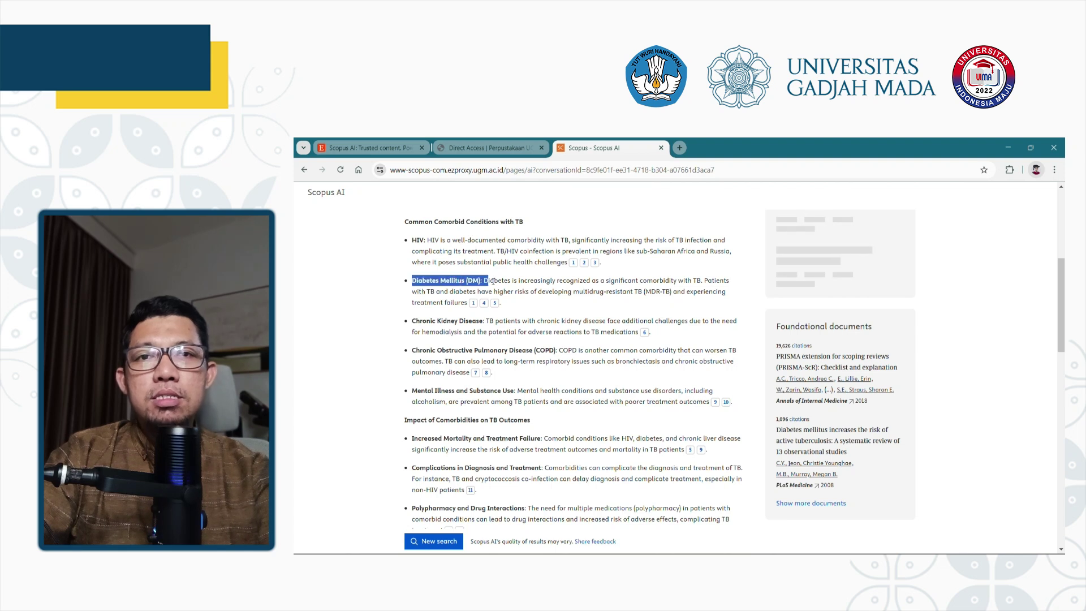
click(413, 242)
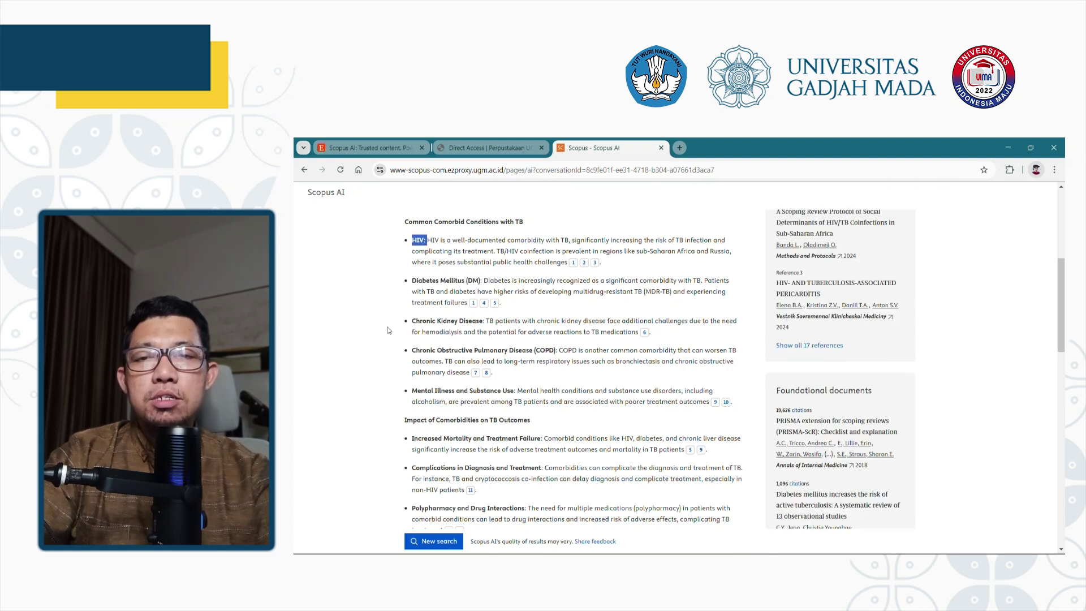
scroll(390, 327, down, 3)
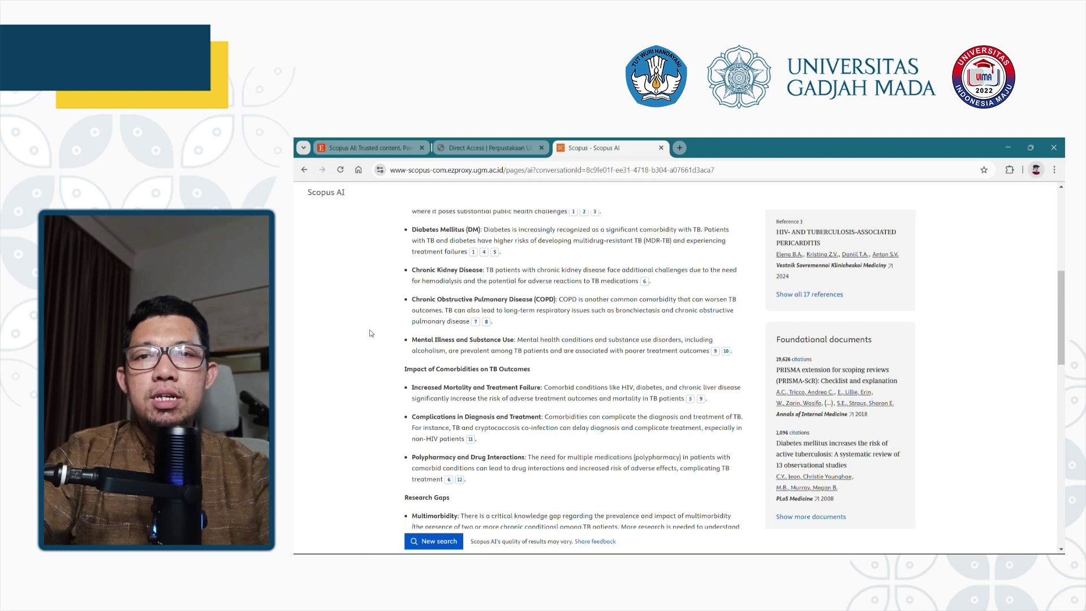
scroll(370, 338, down, 2)
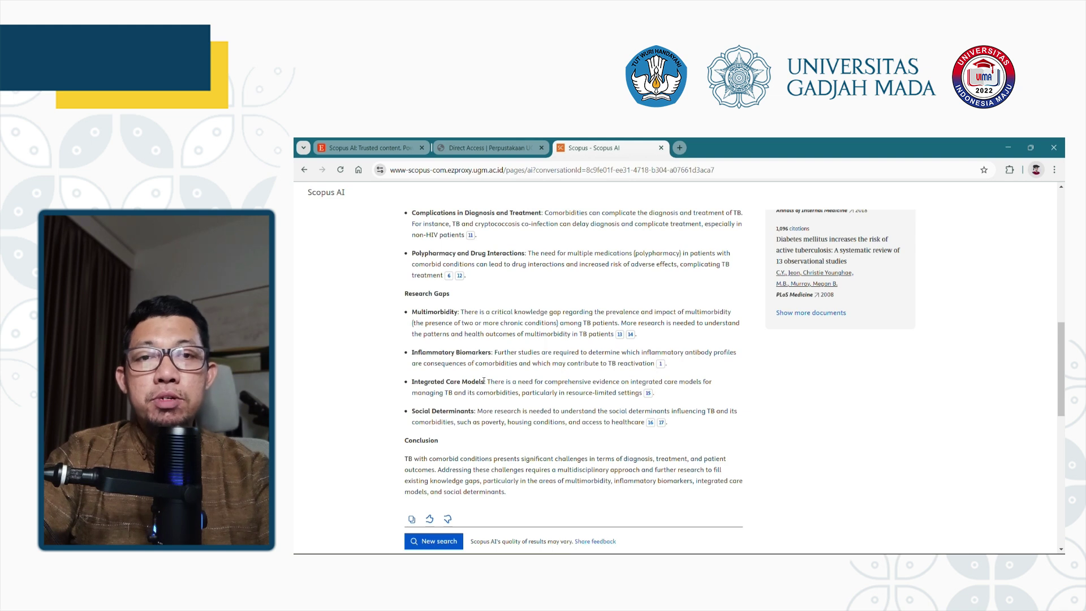
drag(485, 381, 744, 401)
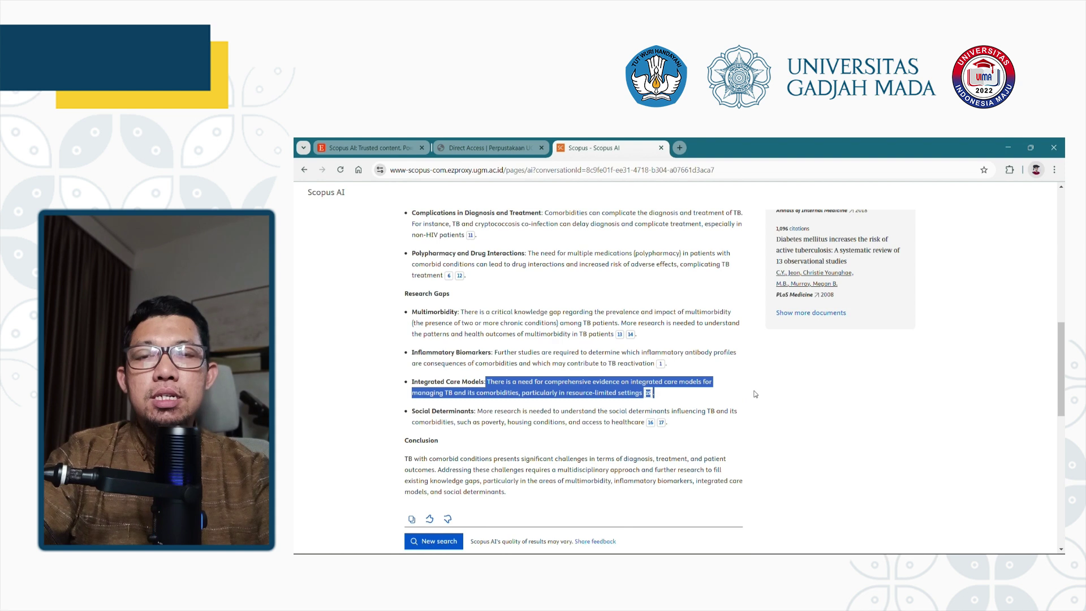
click(753, 395)
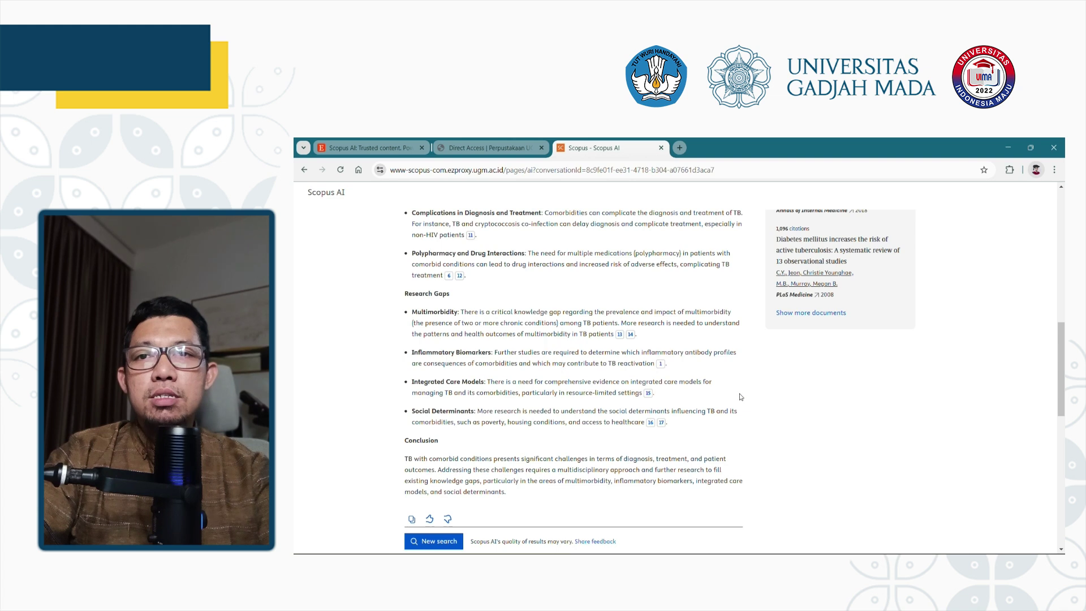
- Examine the References and Foundational documents lists beside the summary
scroll(752, 396, up, 10)
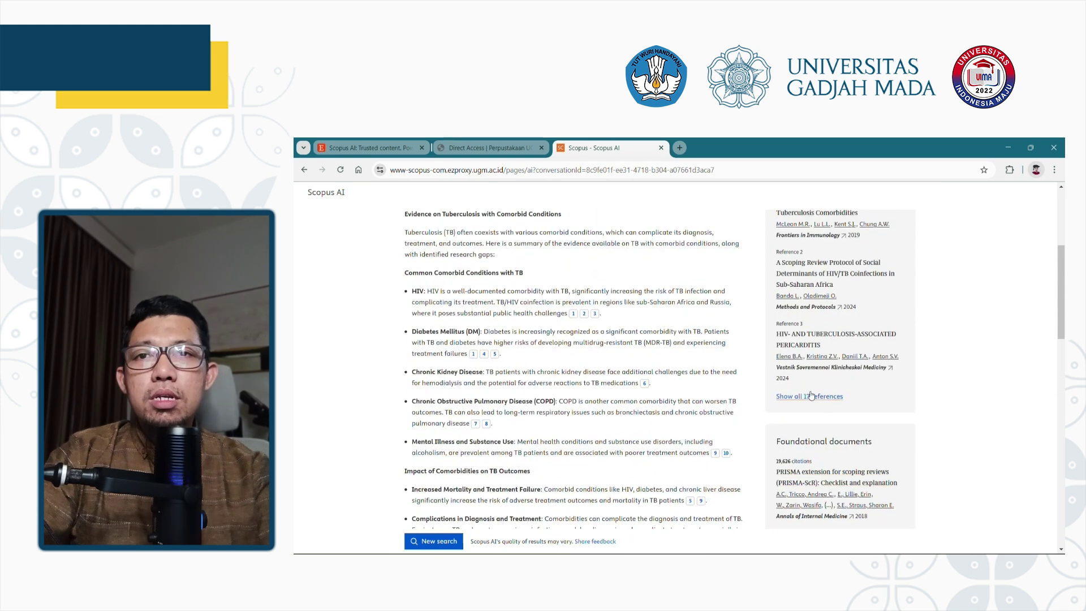
scroll(826, 396, up, 1)
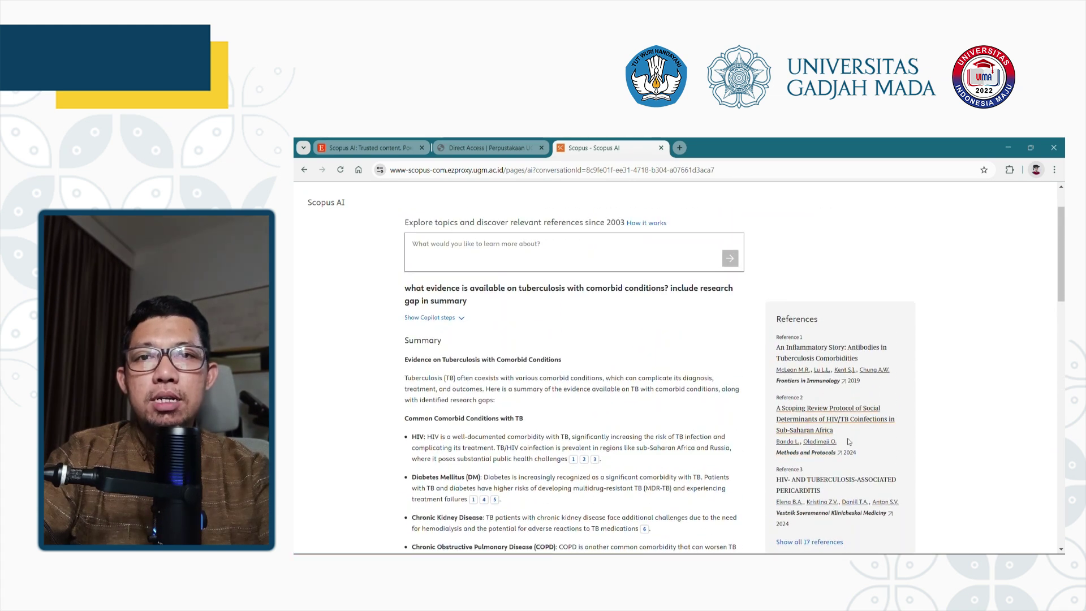
scroll(847, 445, down, 4)
scroll(848, 436, up, 1)
scroll(854, 417, down, 2)
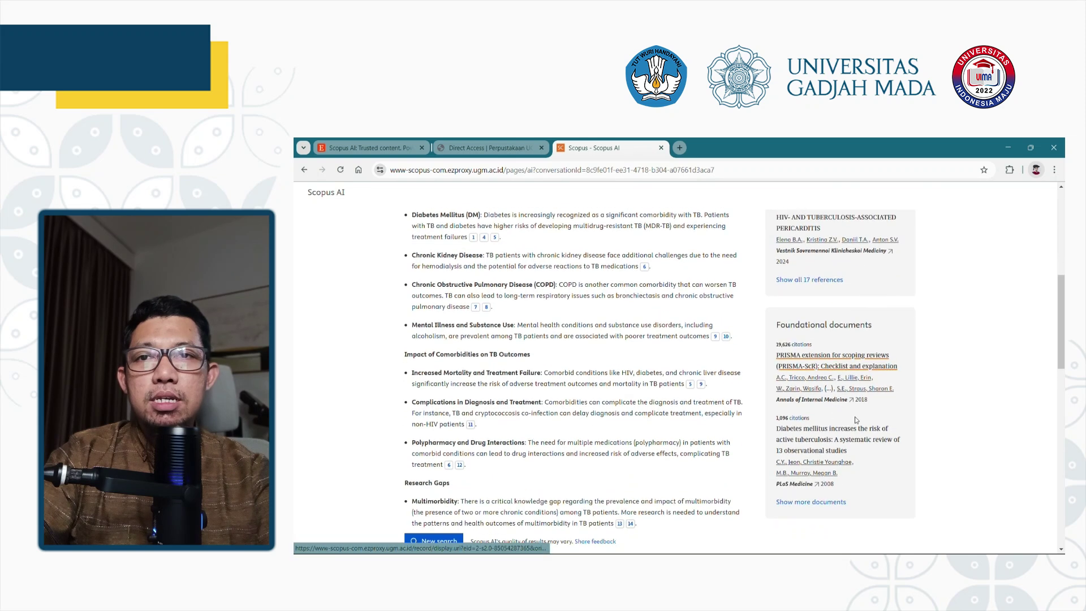
- Open the full list of foundational documents for the summary and look through its entries
scroll(876, 421, down, 1)
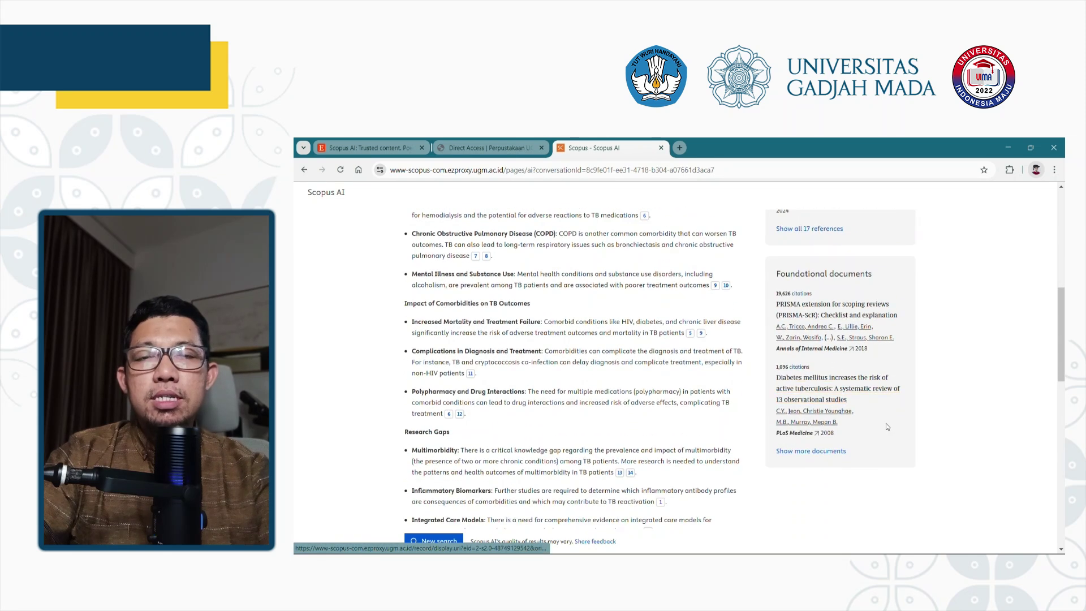
click(830, 451)
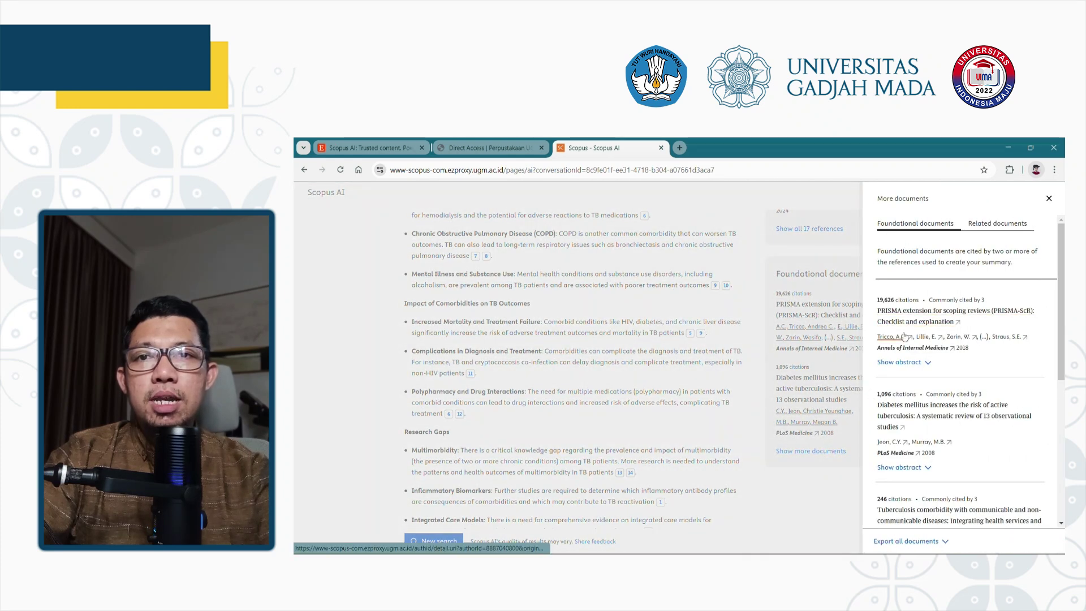
scroll(911, 362, down, 3)
scroll(913, 373, down, 3)
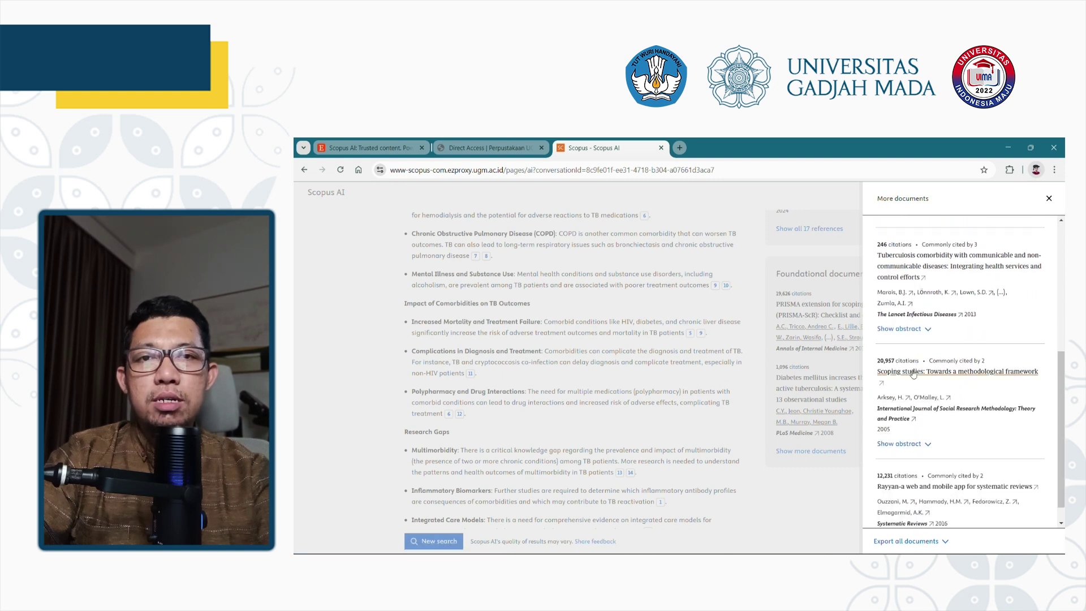
scroll(915, 372, up, 6)
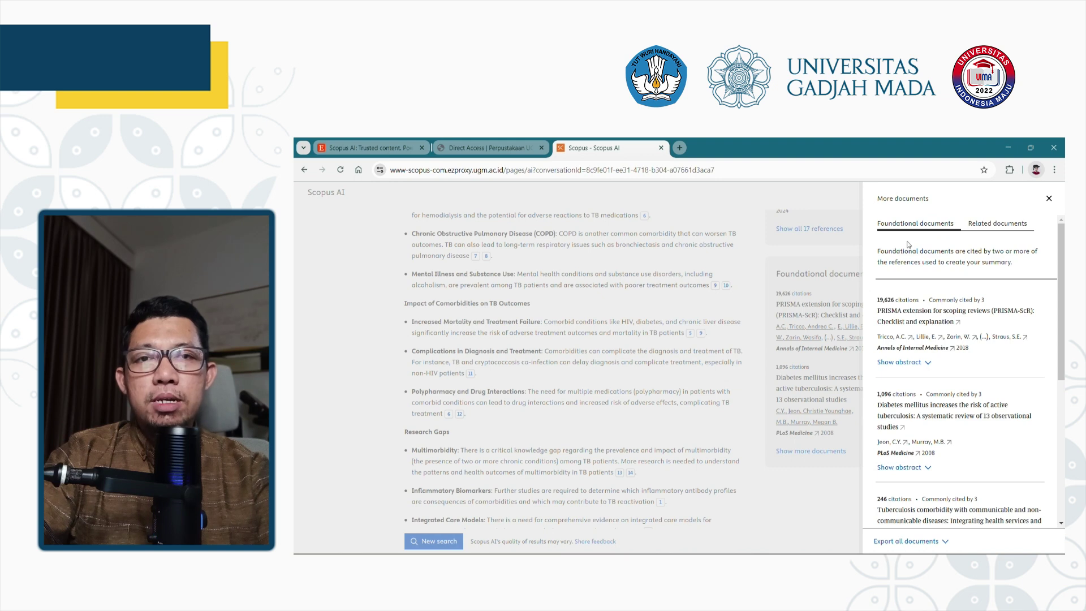
- View the related documents and the available export formats for all documents, then close the document list
click(1001, 227)
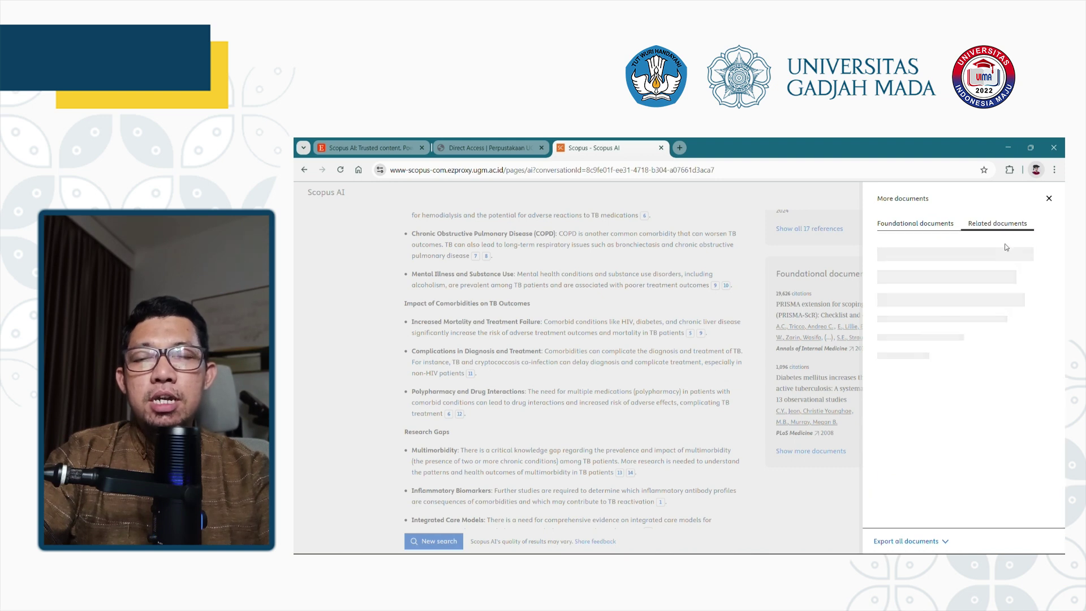
click(907, 541)
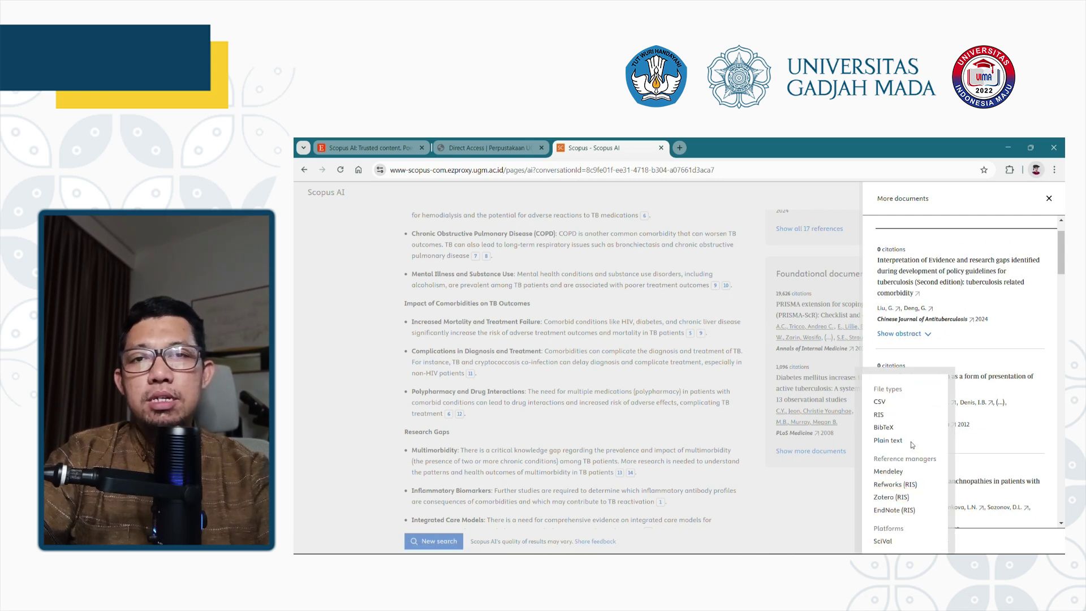
click(1049, 198)
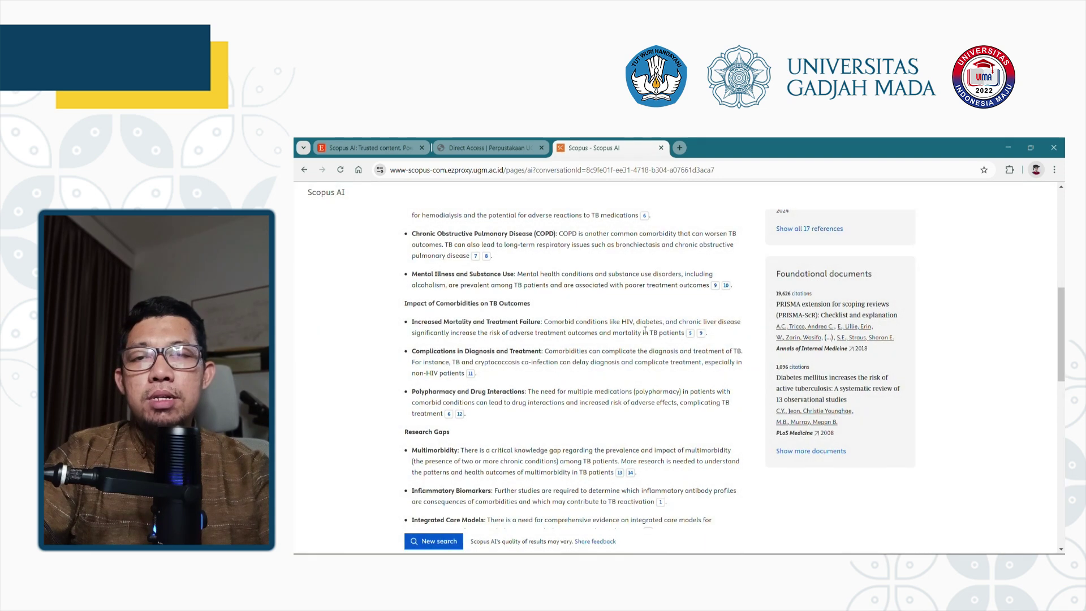
- Generate the Expanded summary and read its treatment, impact and diagnosis sections through to the closing paragraph
scroll(645, 331, down, 5)
scroll(577, 367, down, 4)
scroll(577, 371, up, 2)
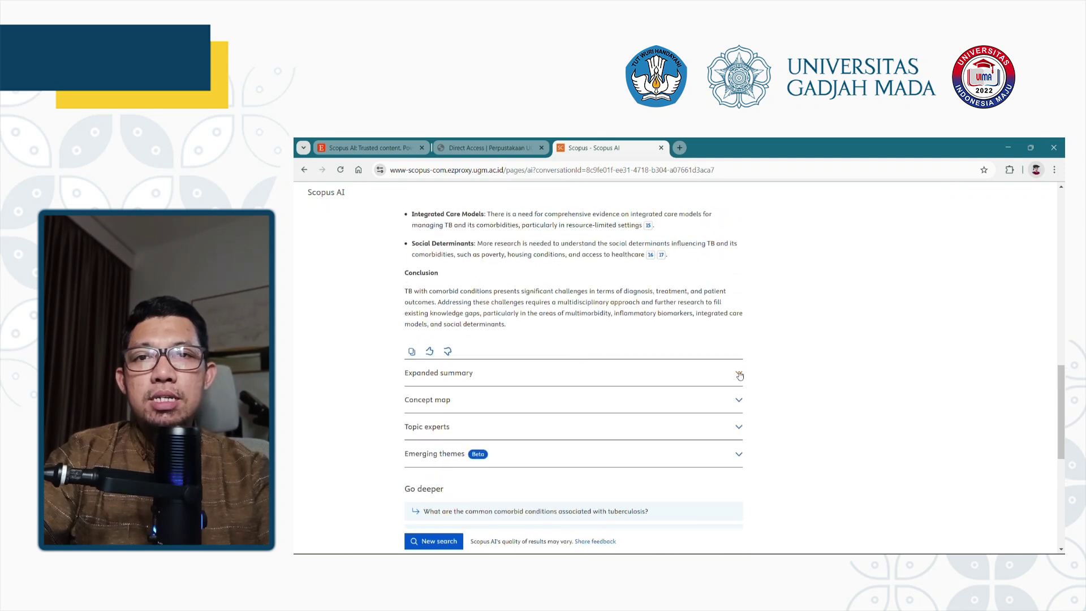
click(738, 374)
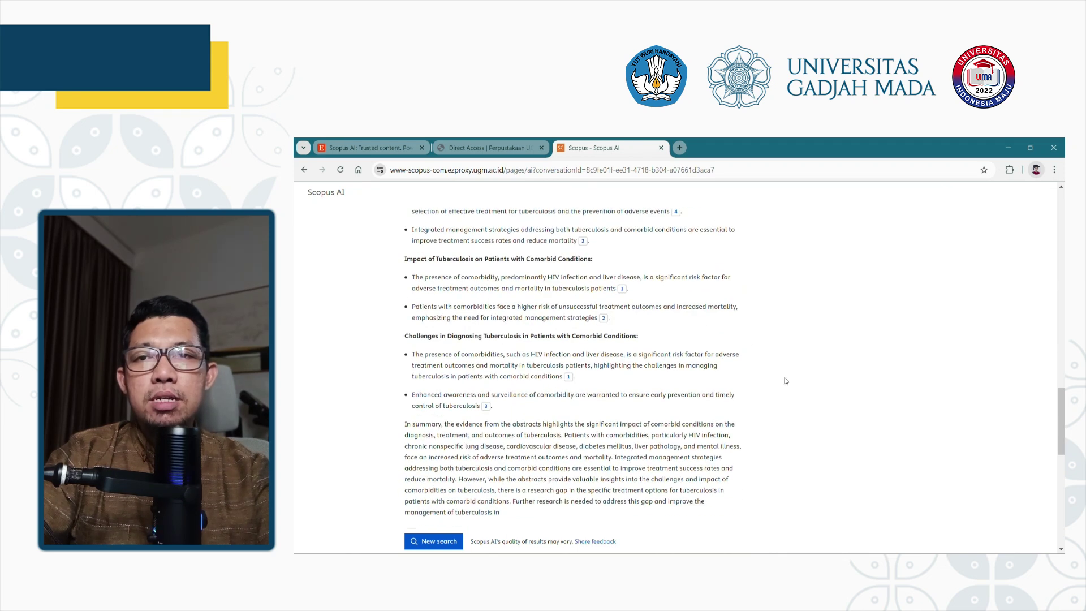
scroll(772, 368, up, 2)
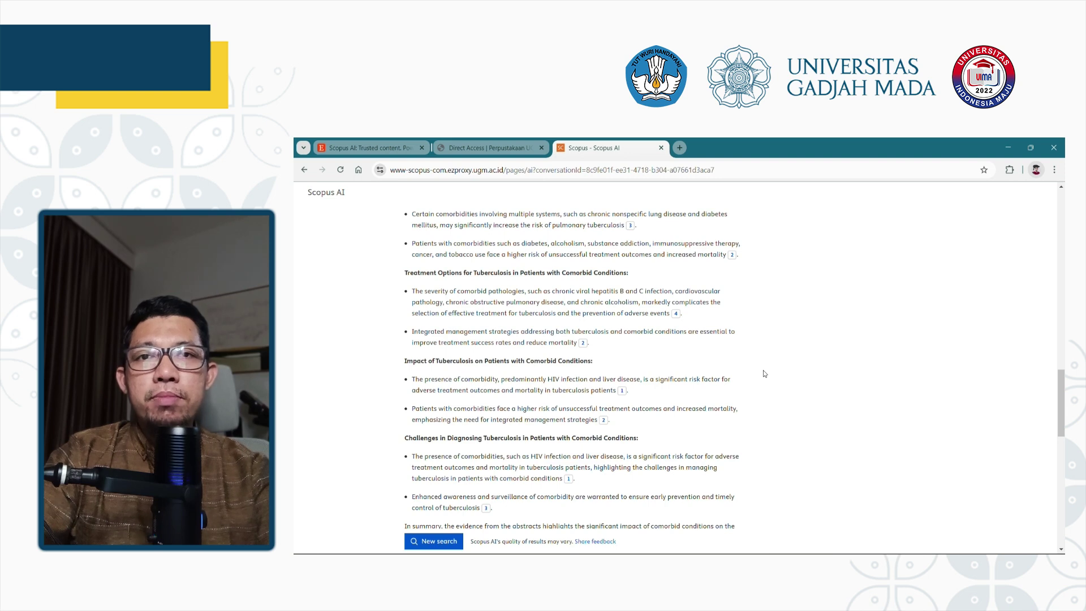
scroll(763, 373, up, 2)
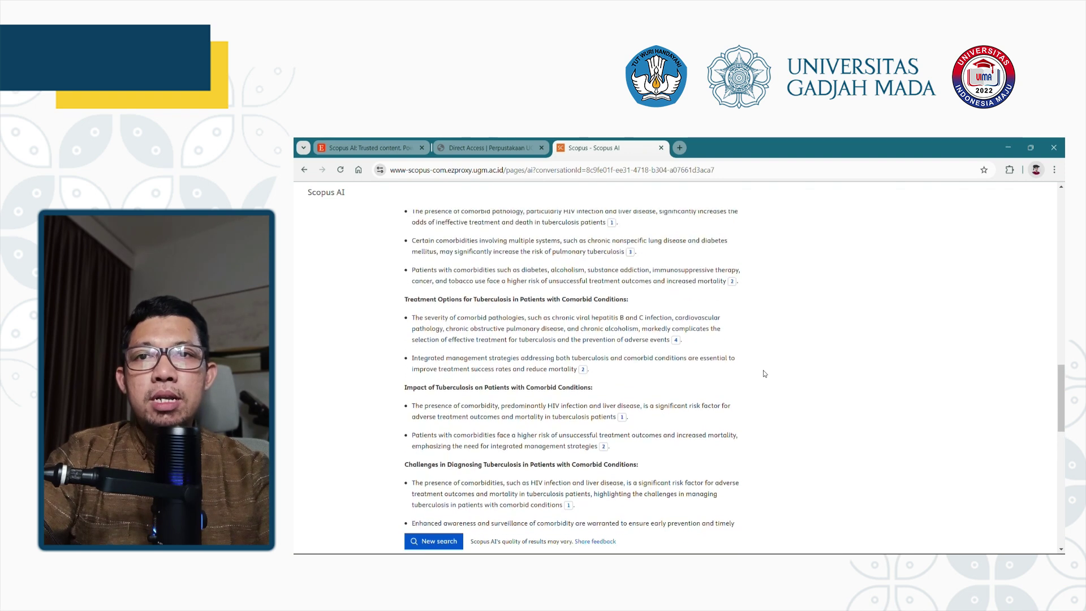
scroll(763, 373, down, 3)
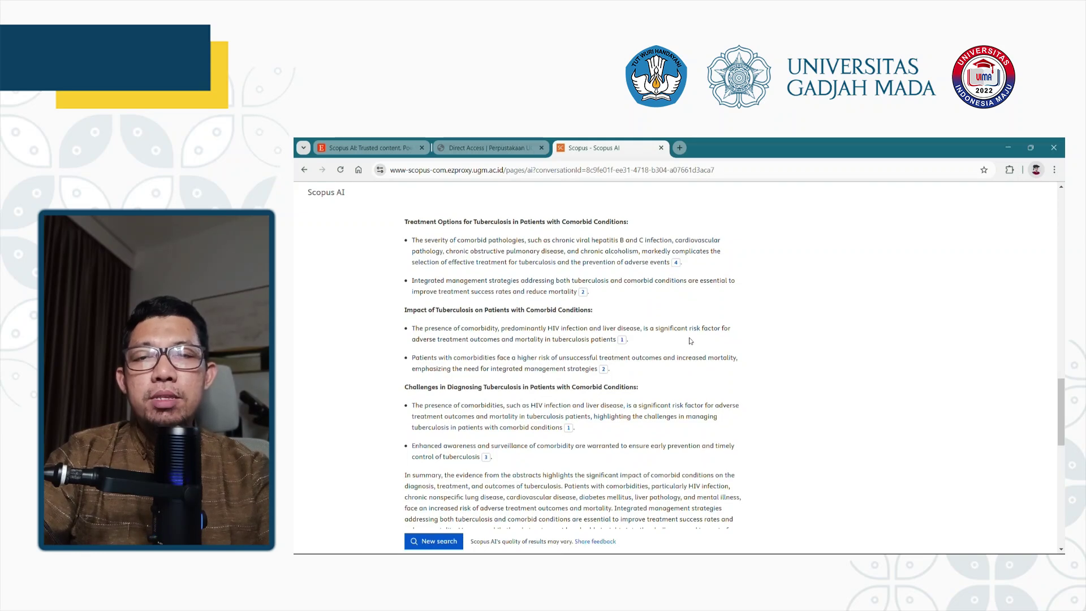
scroll(758, 389, down, 1)
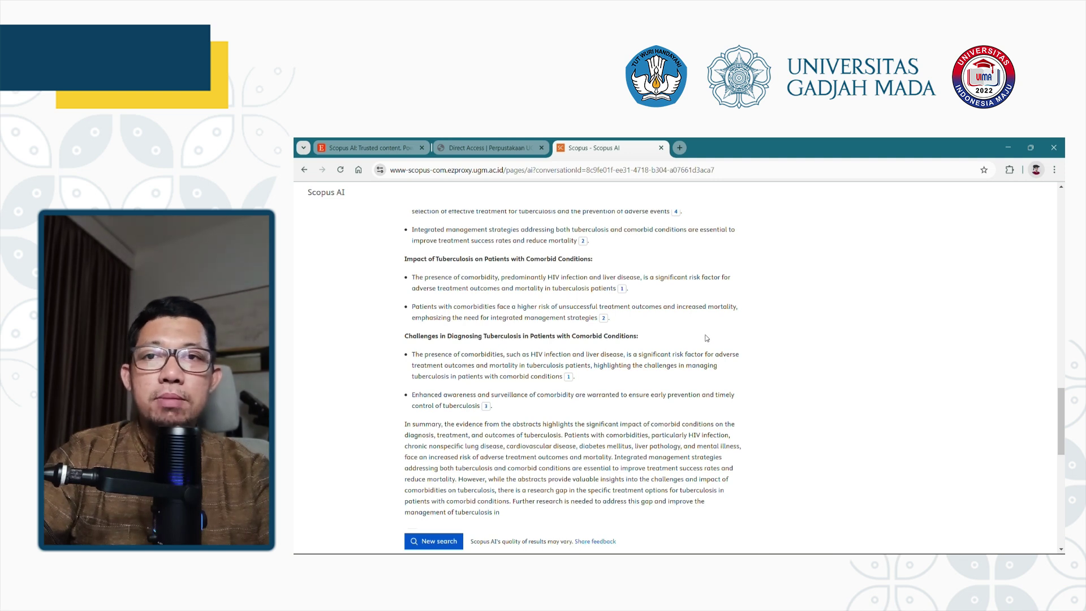
scroll(706, 337, down, 3)
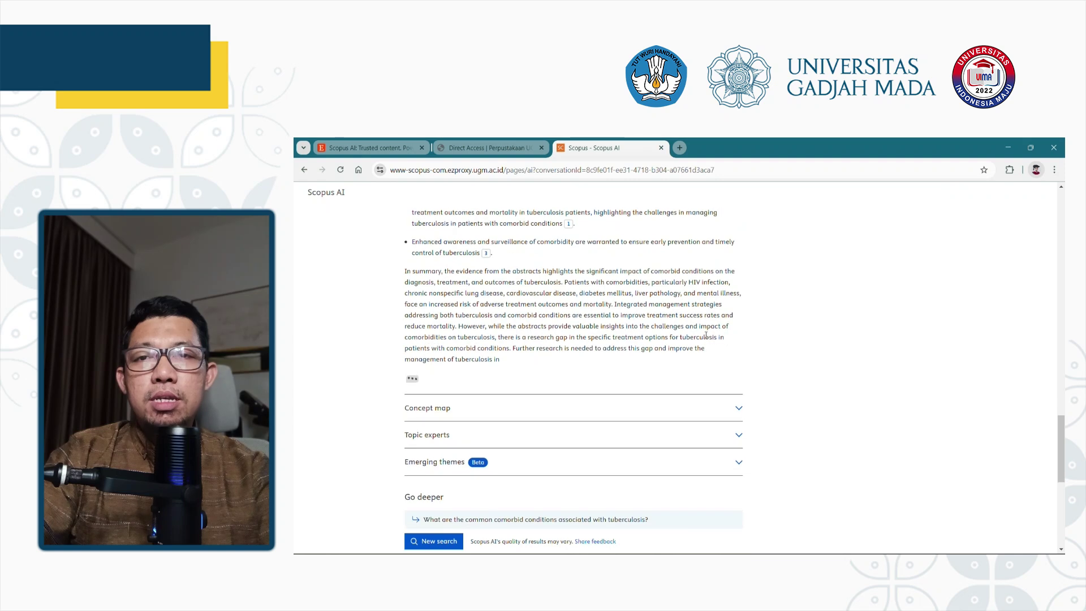
- Generate the Concept map, select its Medication Adherence concept under Treatment Challenges, and read the linked concept path summary
click(739, 407)
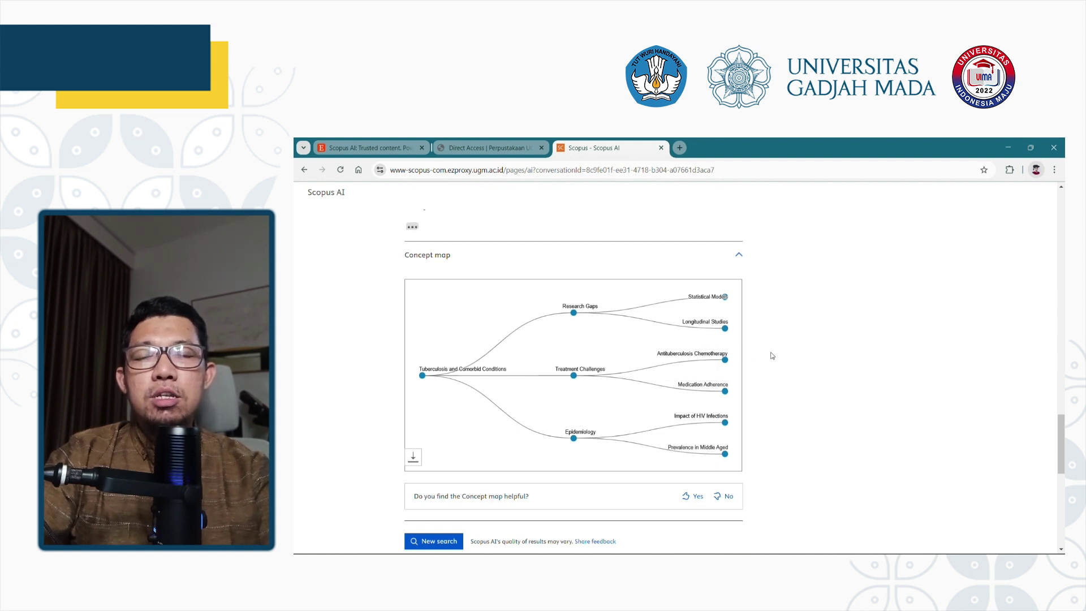
click(724, 391)
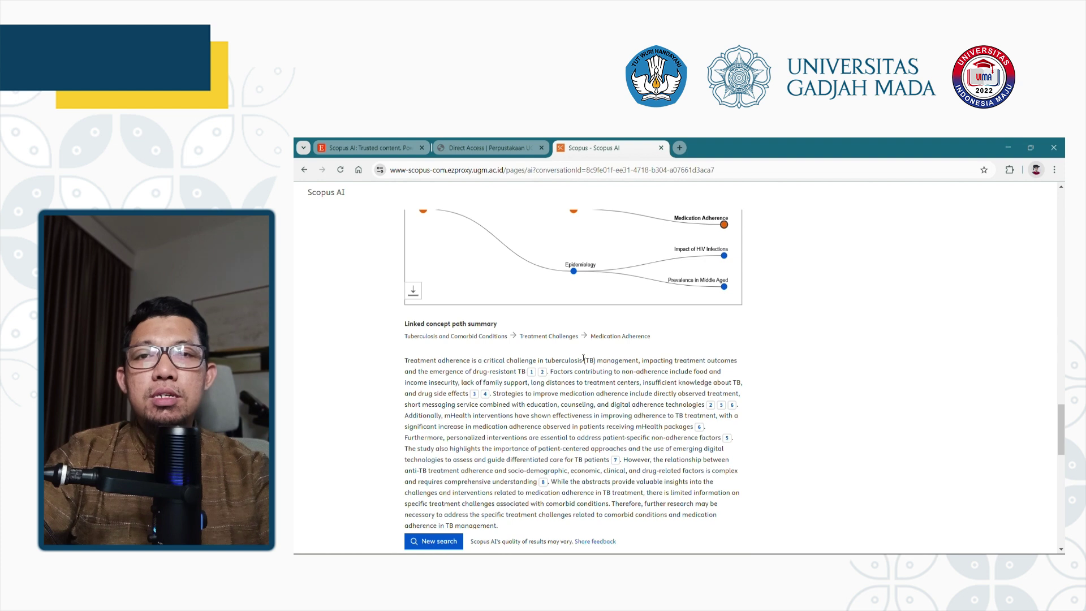
scroll(583, 358, up, 2)
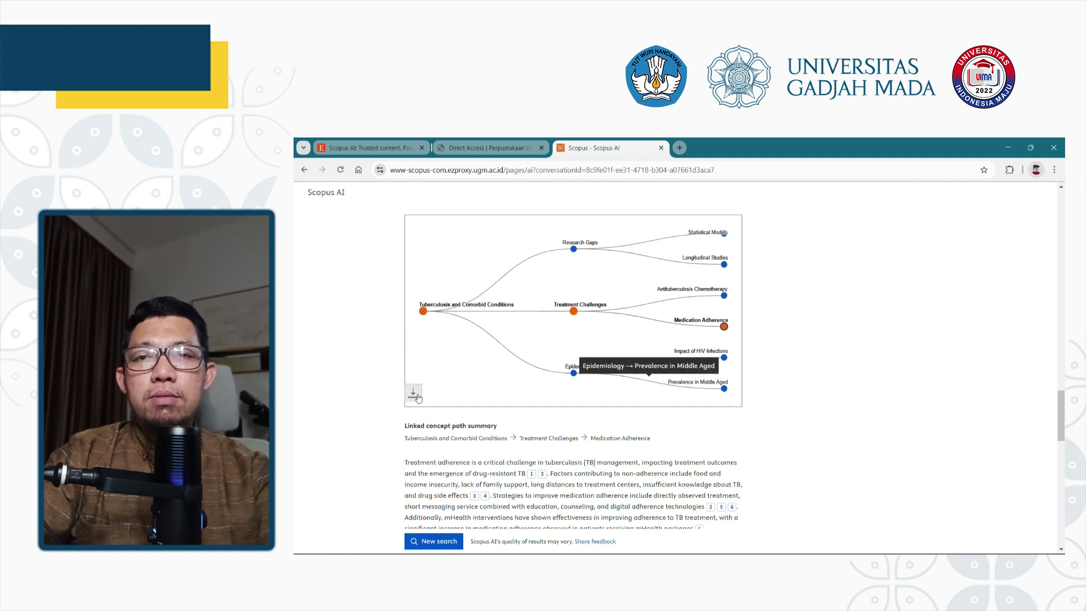
scroll(704, 425, down, 1)
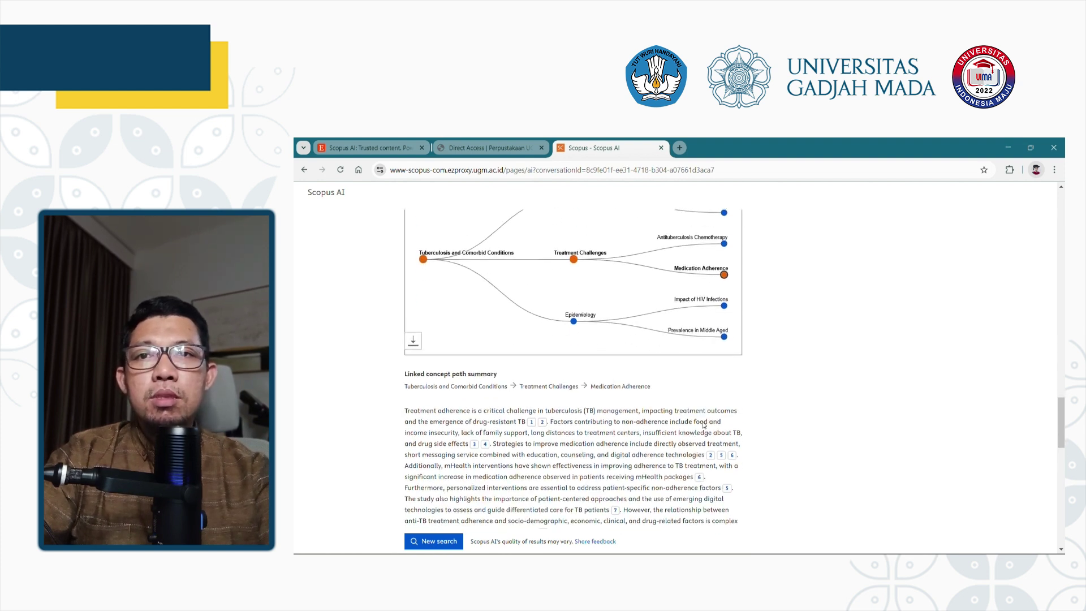
scroll(704, 426, down, 3)
scroll(703, 424, down, 2)
scroll(703, 423, down, 4)
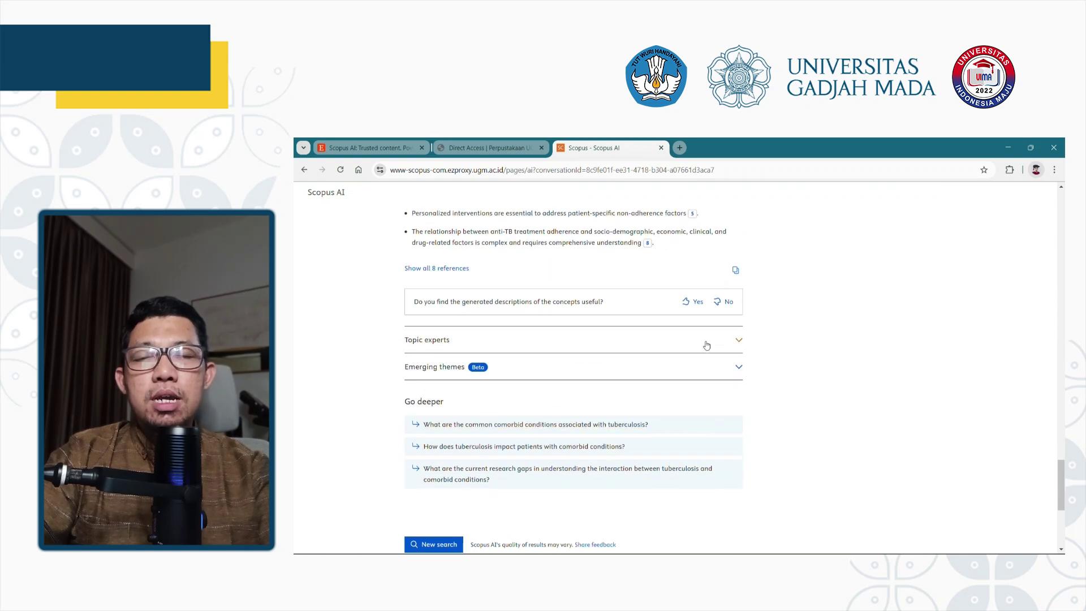
- Expand Topic experts, preview the first listed expert's author profile, and close the preview
click(707, 345)
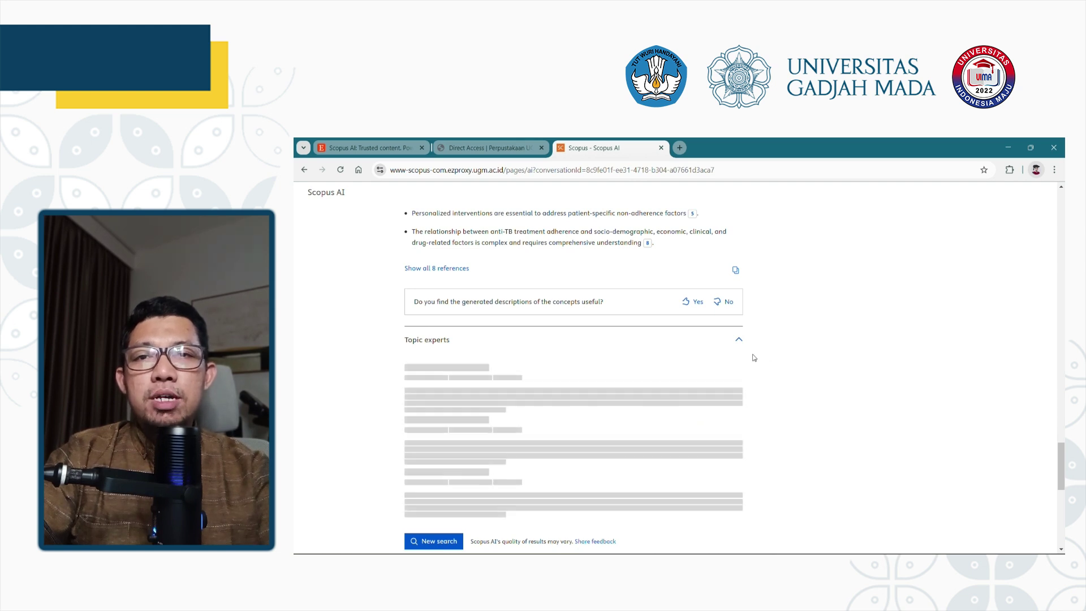
scroll(753, 357, down, 1)
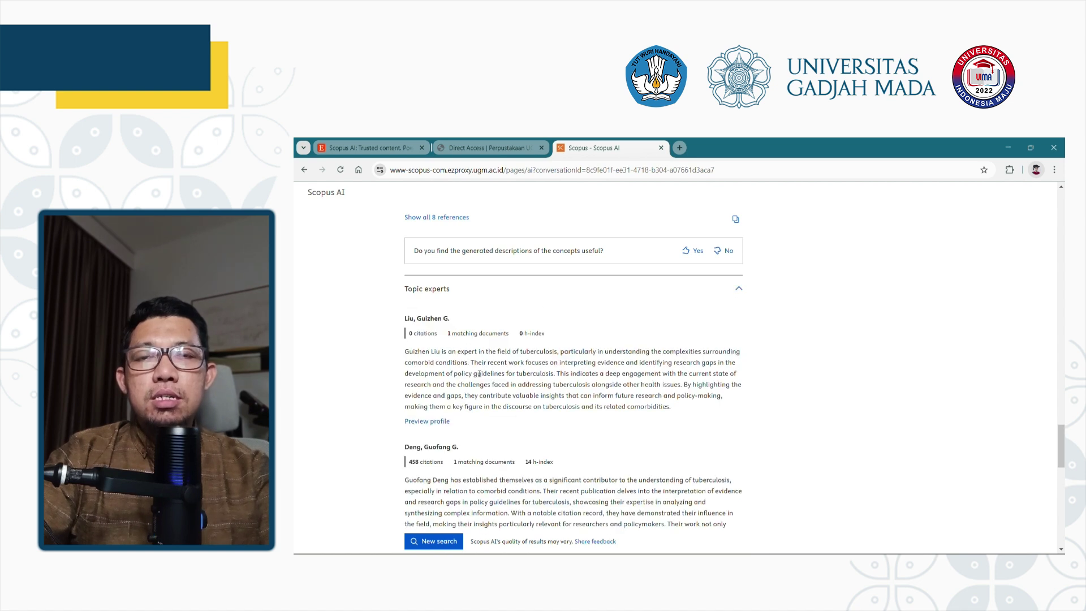
click(428, 421)
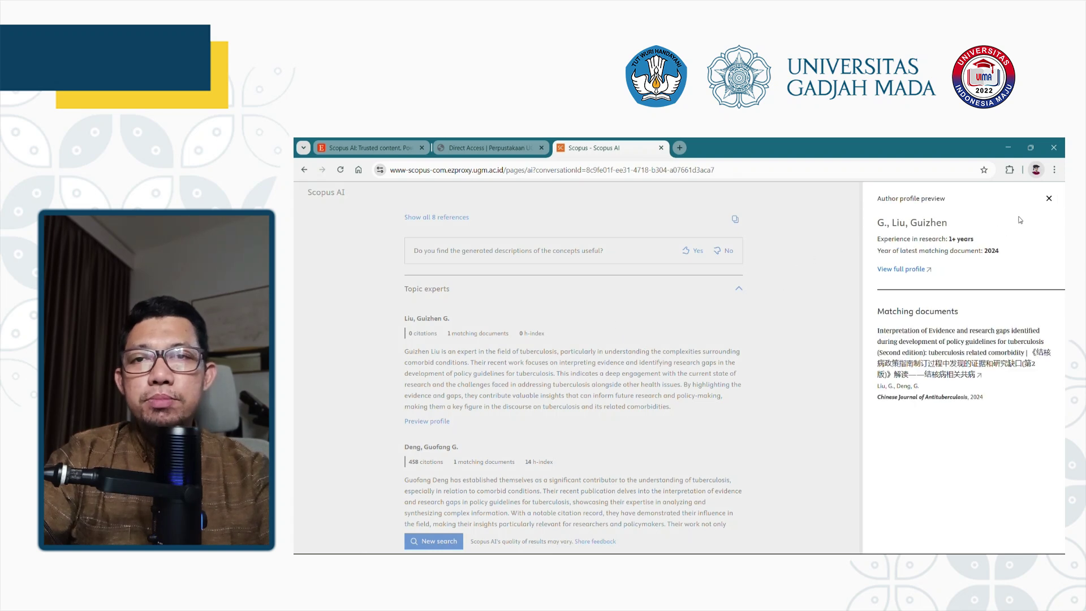
click(1049, 202)
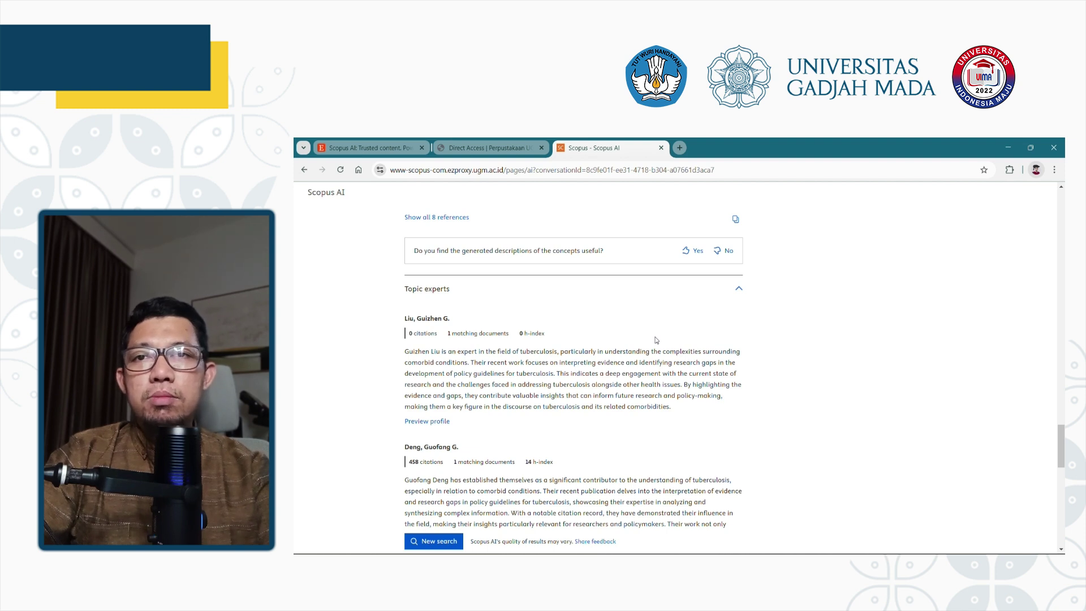
- Expand Emerging themes and review the consistent, rising and novel themes with their potential hypotheses
scroll(679, 316, down, 10)
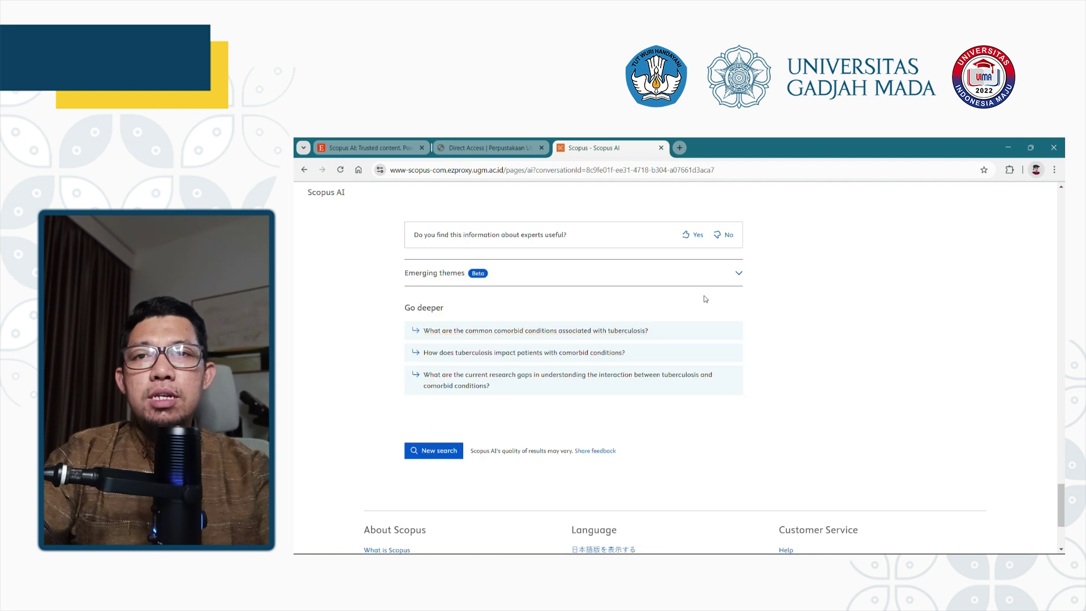
click(739, 274)
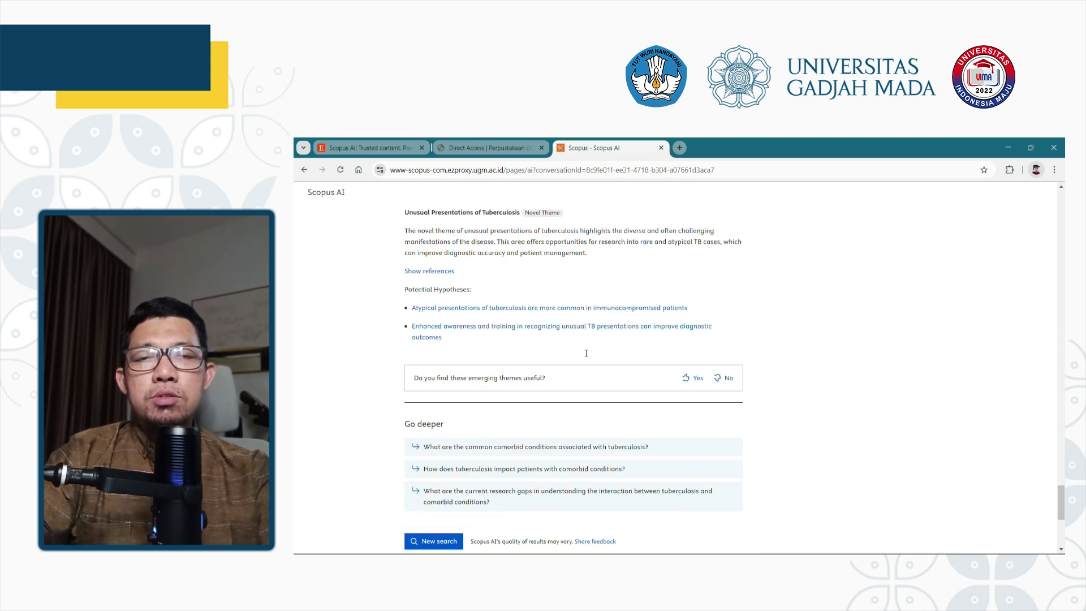
scroll(586, 356, up, 5)
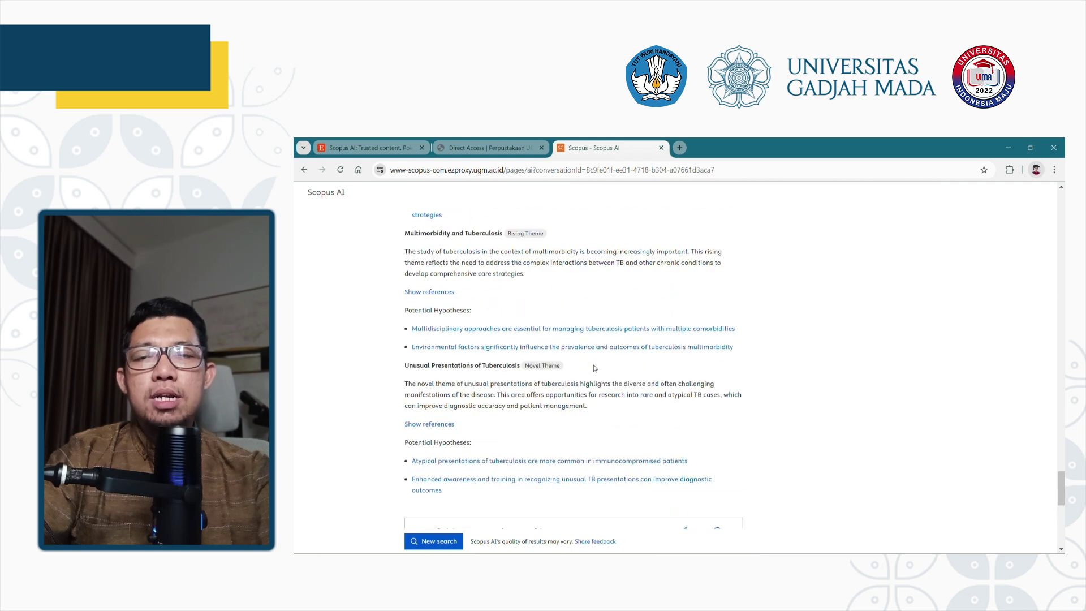
scroll(593, 368, up, 4)
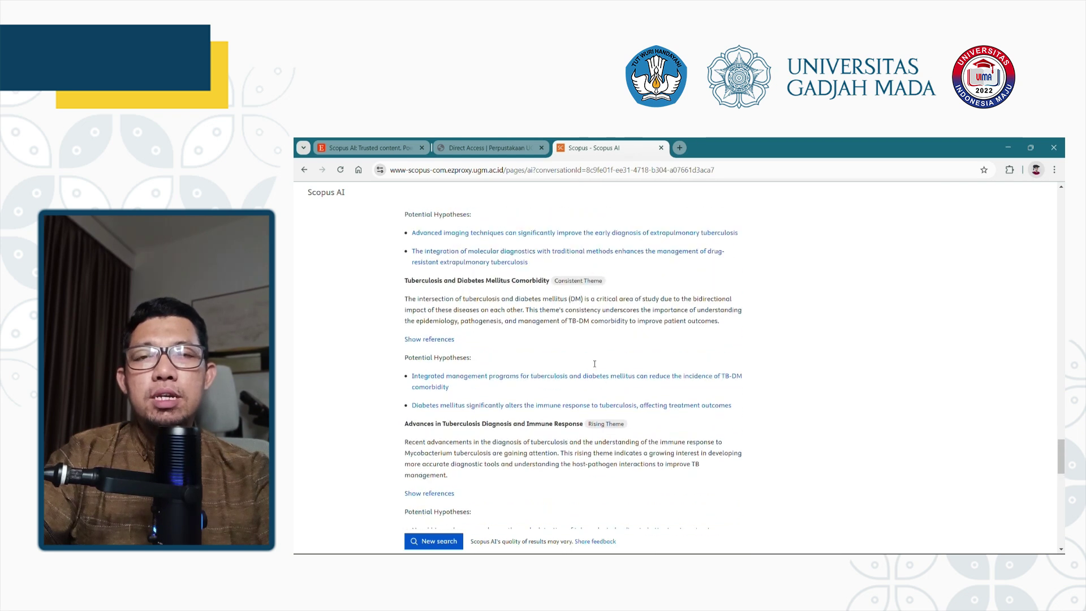
scroll(593, 367, up, 2)
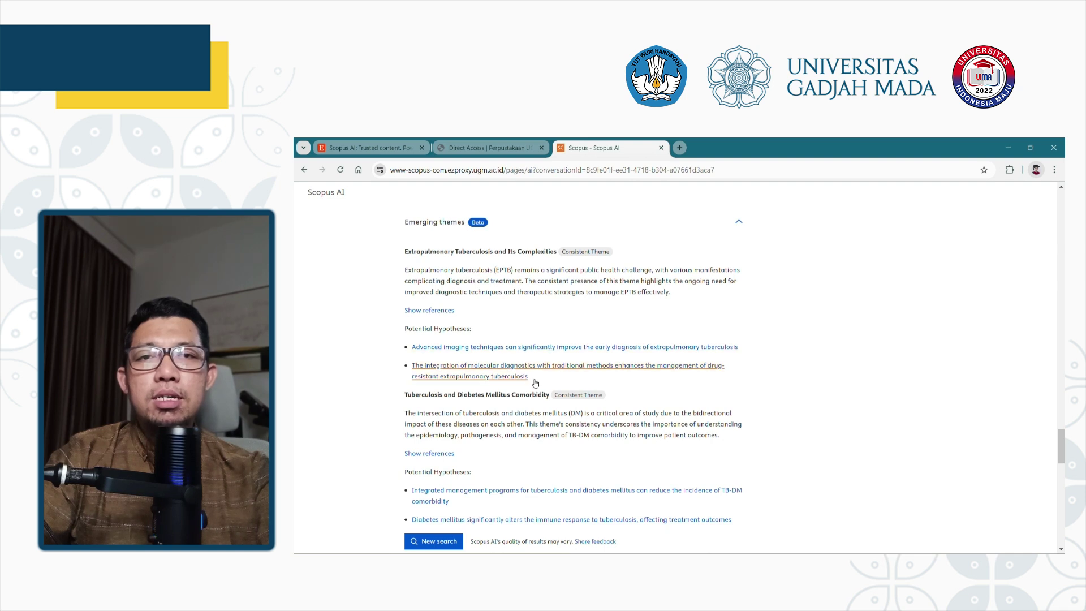
scroll(572, 443, down, 2)
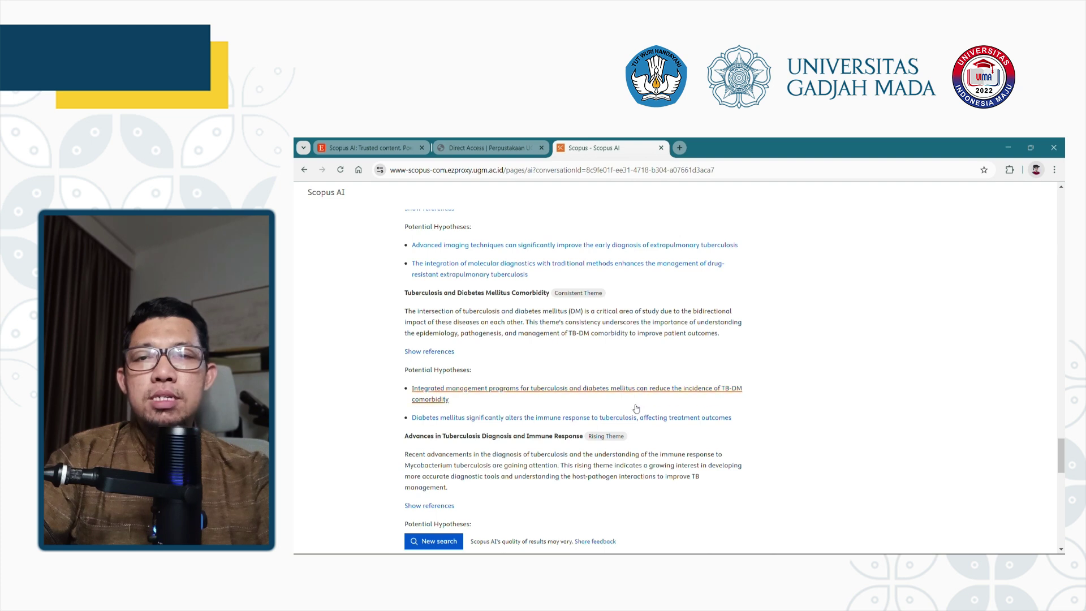
scroll(667, 416, down, 2)
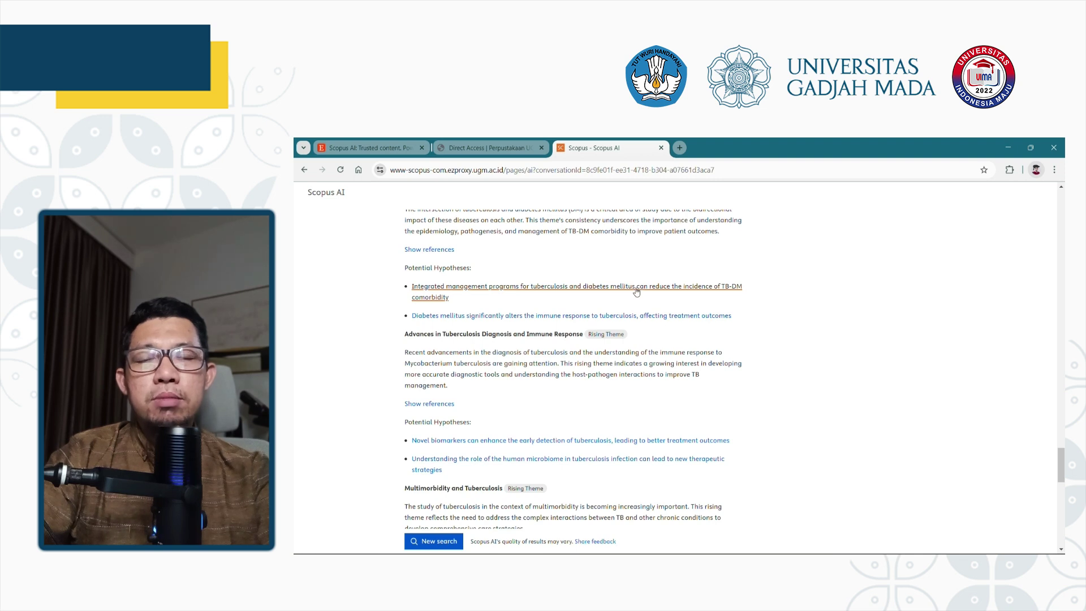
- Query the hypothesis "Integrated management programs for tuberculosis and diabetes mellitus can reduce the incidence of TB-DM comorbidity" and view its summary
click(636, 291)
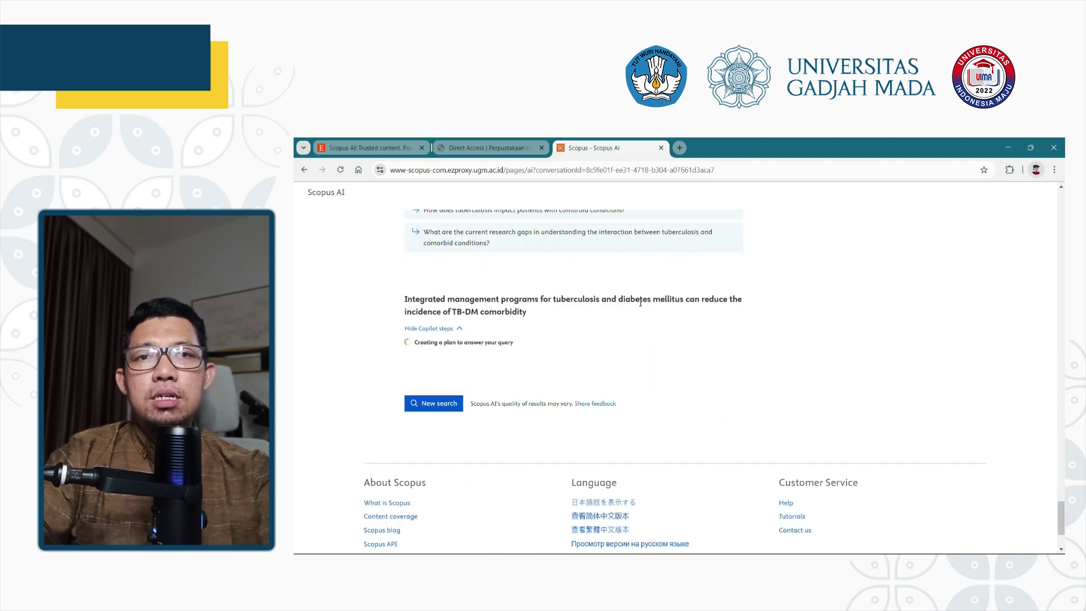
scroll(621, 320, up, 2)
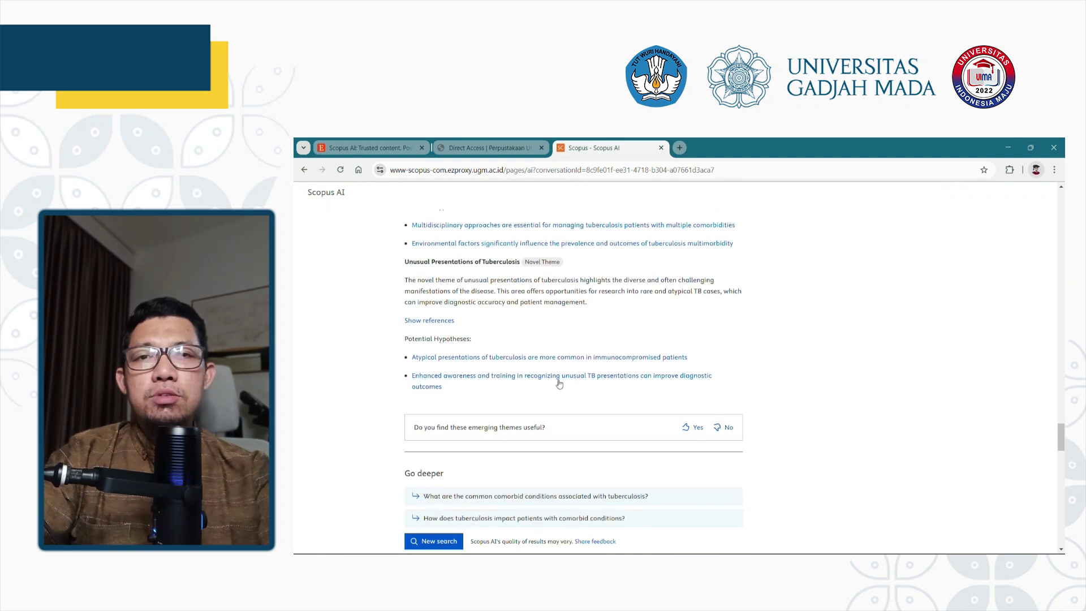
scroll(559, 383, up, 3)
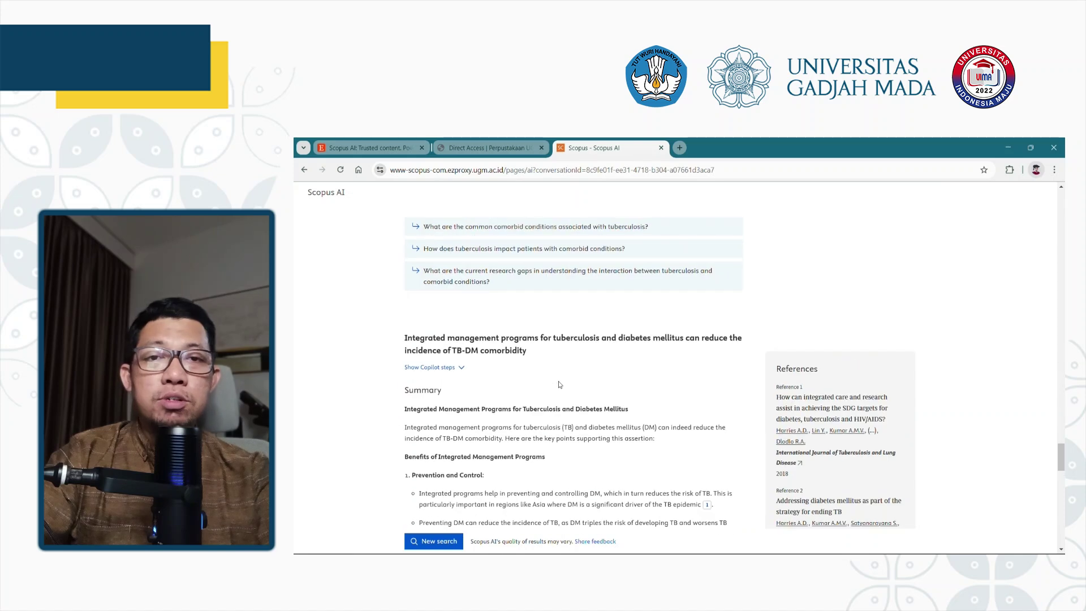
scroll(559, 379, up, 5)
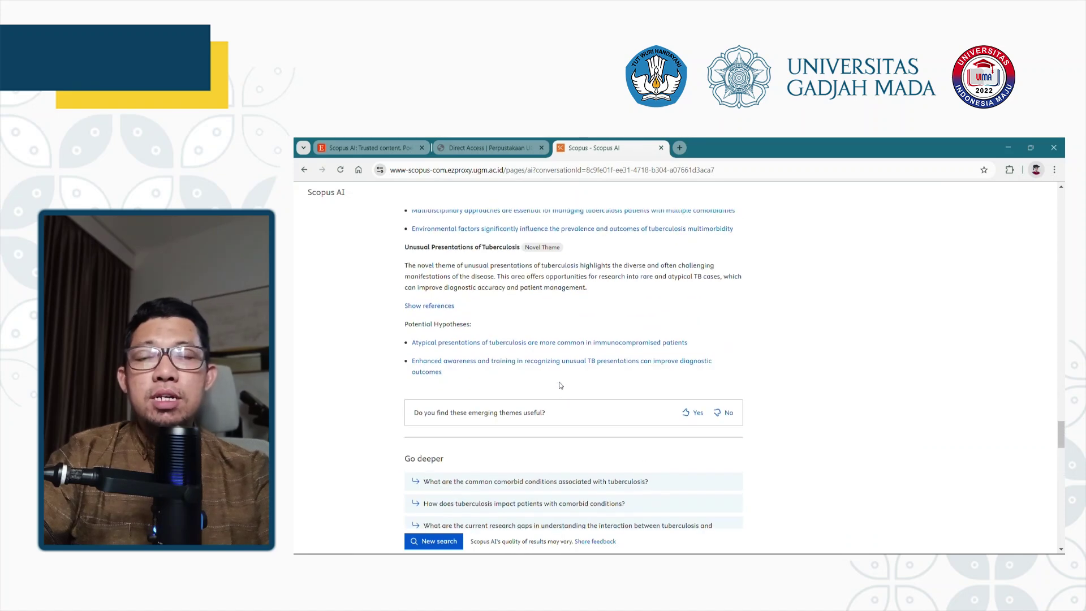
scroll(587, 361, up, 2)
scroll(575, 358, down, 4)
scroll(576, 358, down, 5)
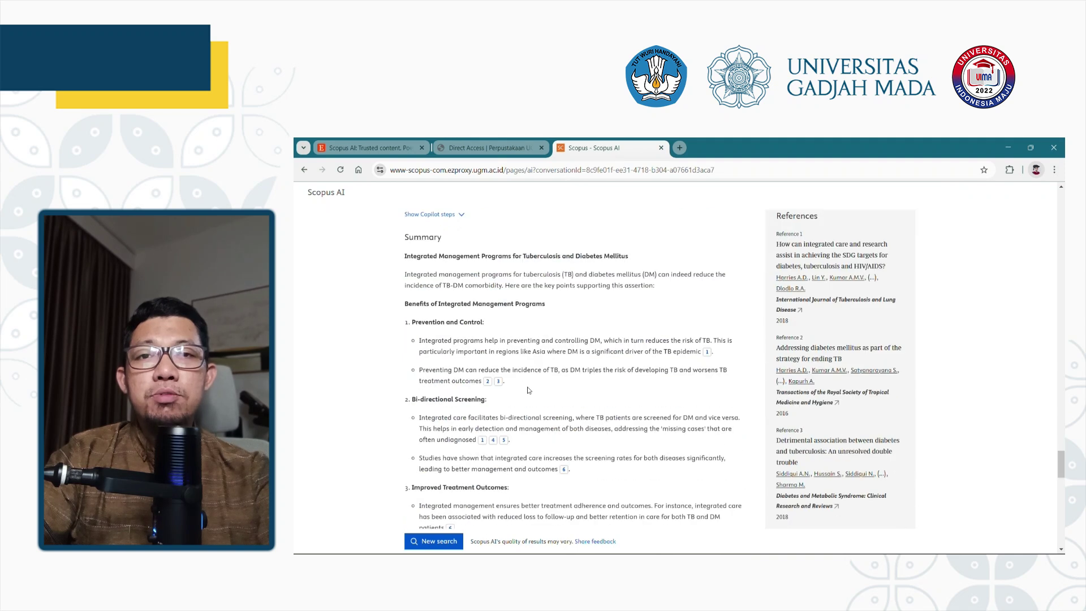
- Read the integrated tuberculosis and diabetes management summary, and examine the Go deeper questions suggested below the emerging themes
scroll(552, 398, down, 1)
scroll(551, 398, down, 9)
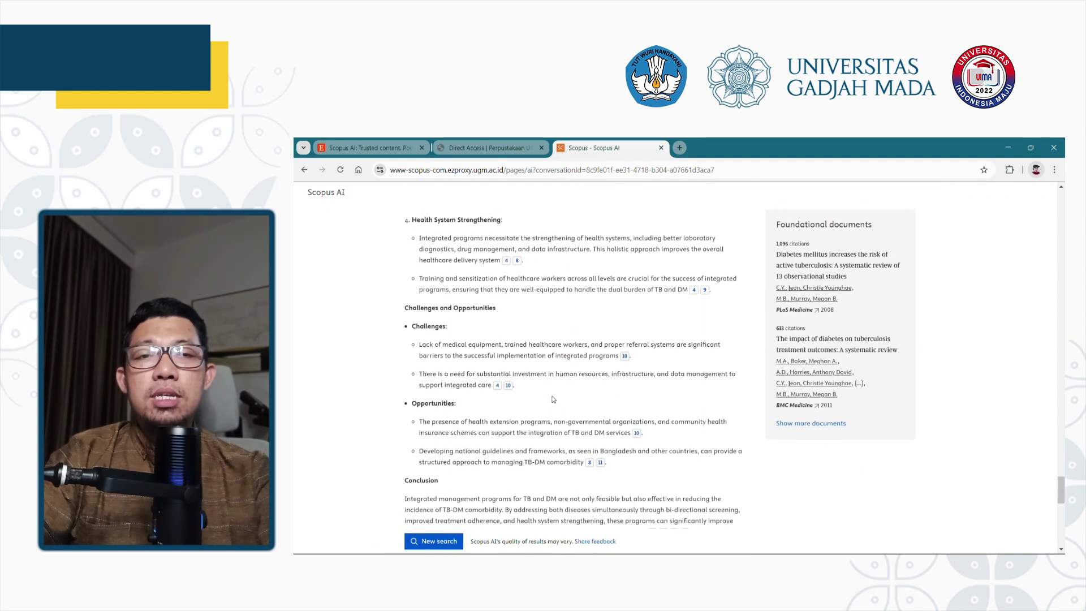
scroll(553, 399, up, 8)
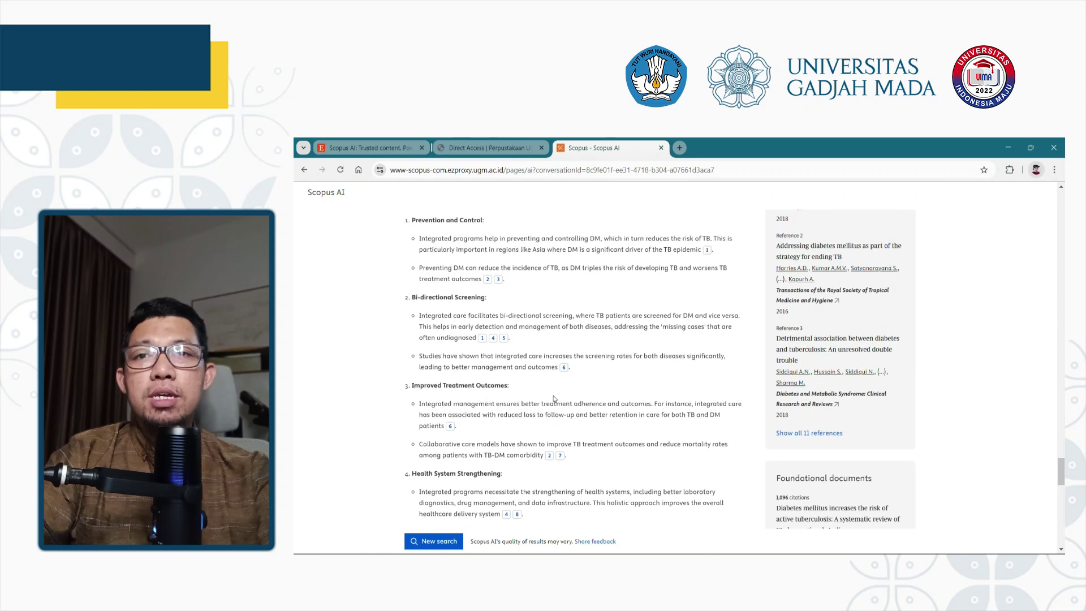
scroll(553, 399, up, 8)
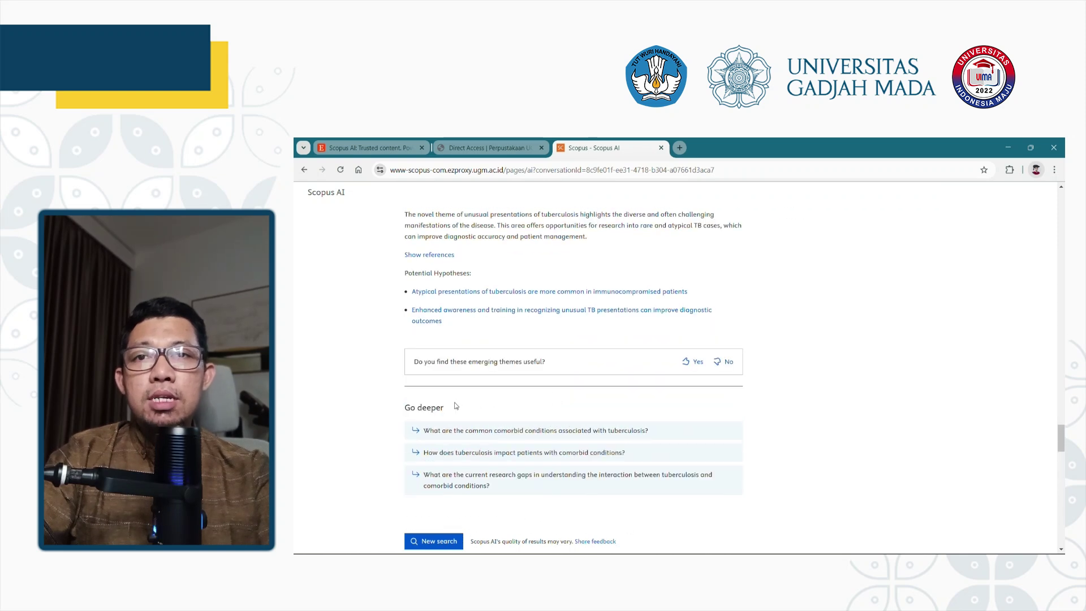
drag(405, 409, 443, 408)
click(474, 405)
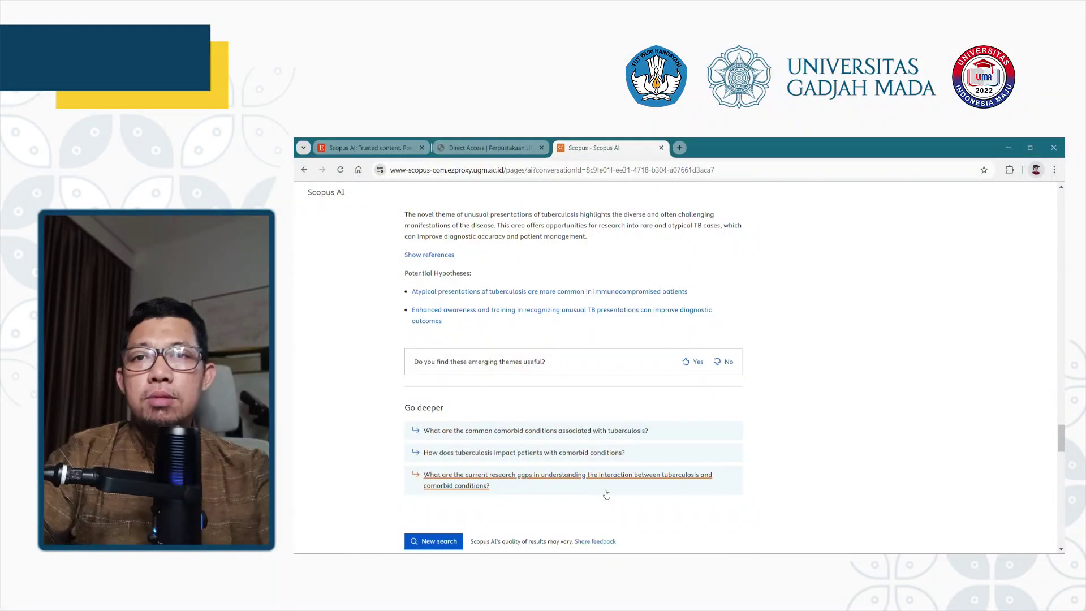
- Look back over the emerging themes, experts and concept map, and examine the wording of the original query, including "comorbid conditions"
scroll(606, 494, up, 5)
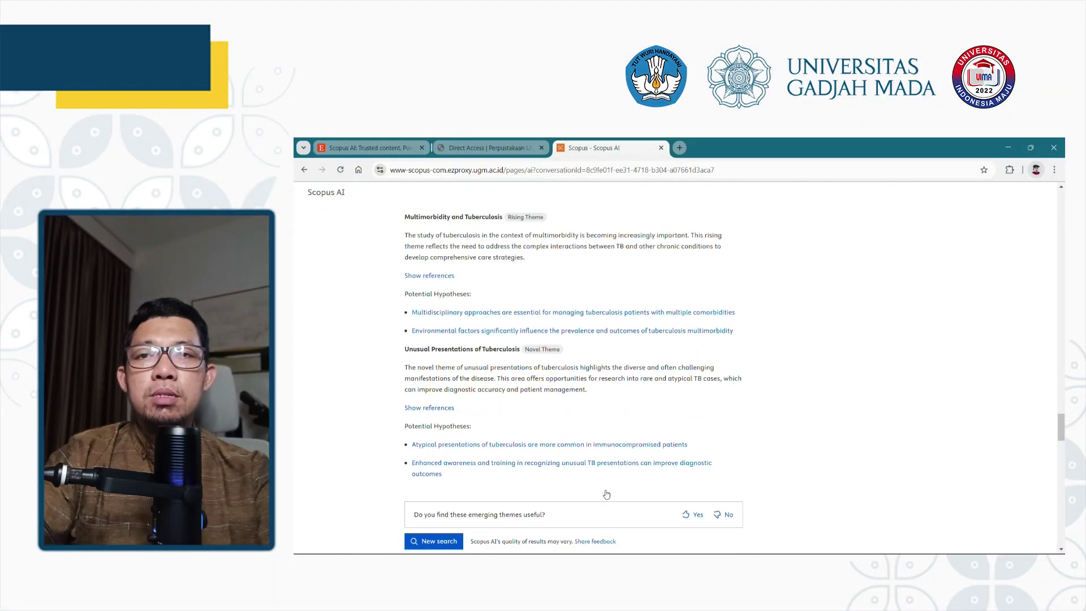
scroll(607, 494, up, 10)
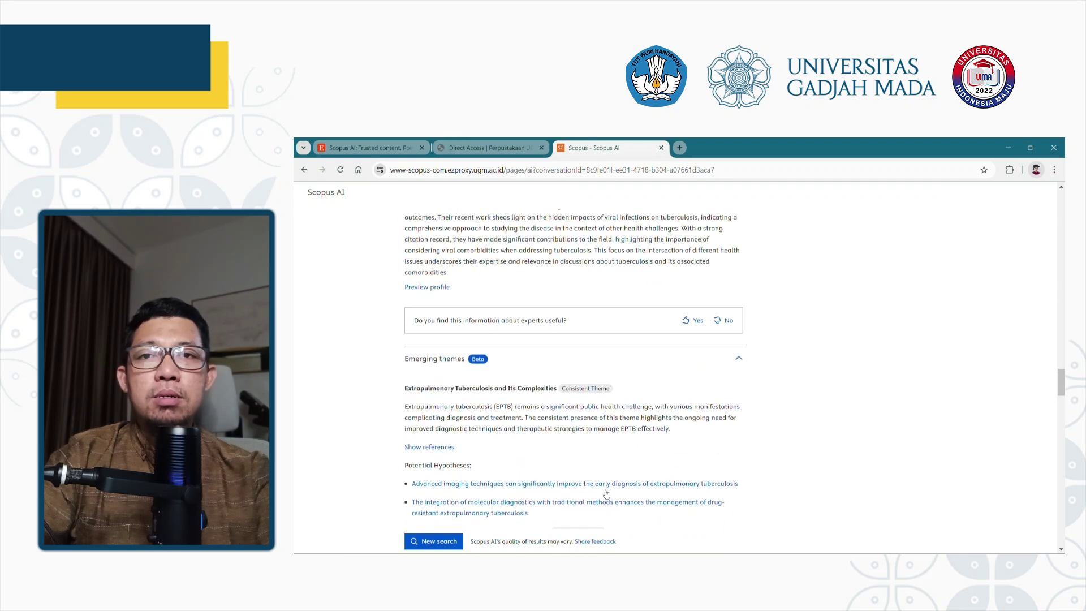
scroll(606, 493, up, 10)
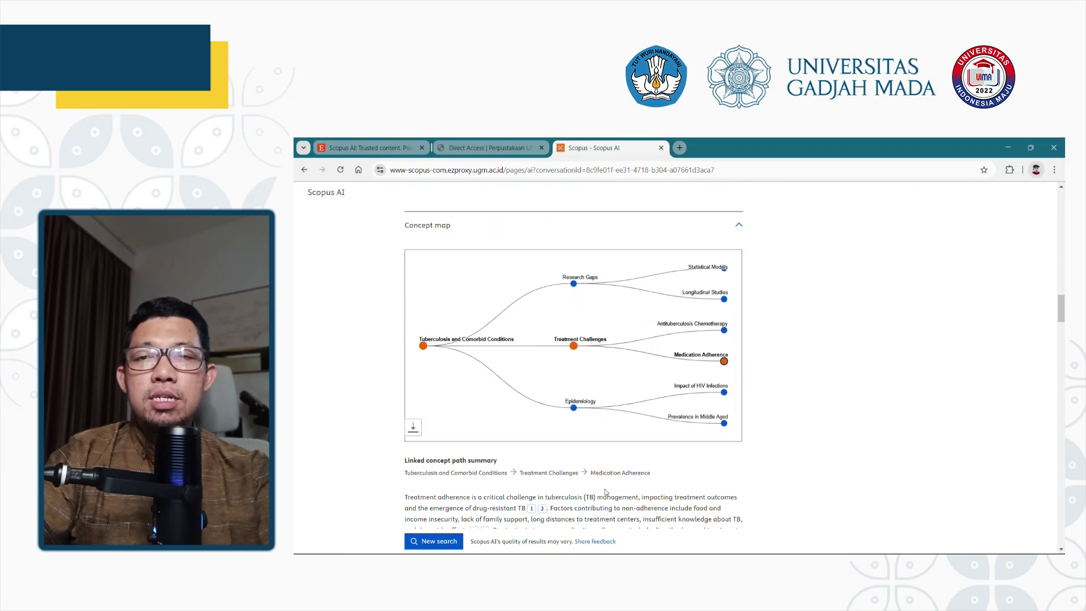
scroll(606, 493, up, 4)
scroll(605, 491, up, 15)
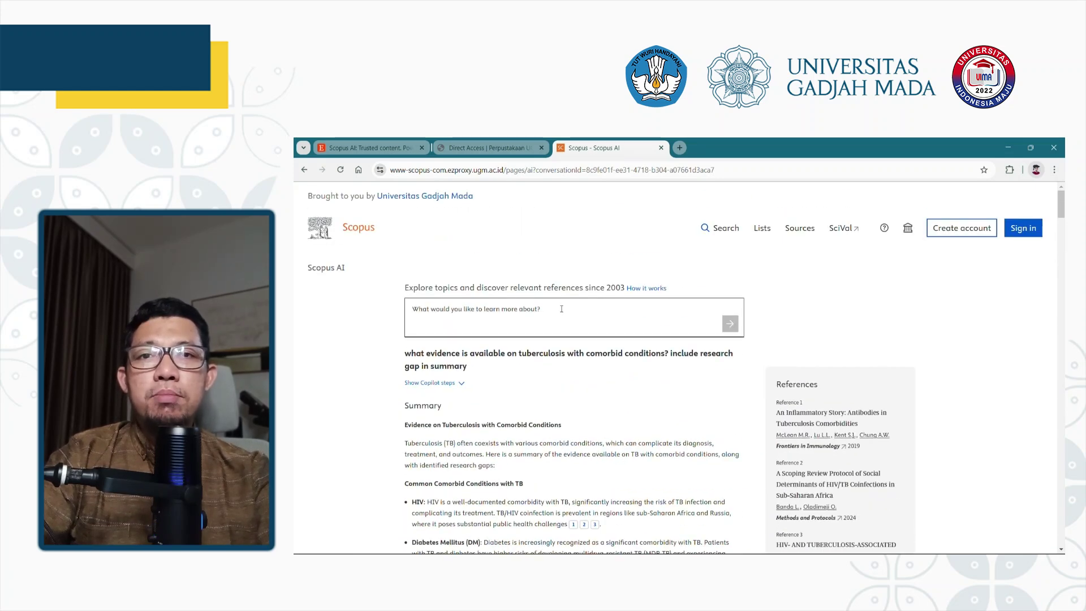
drag(406, 352, 473, 375)
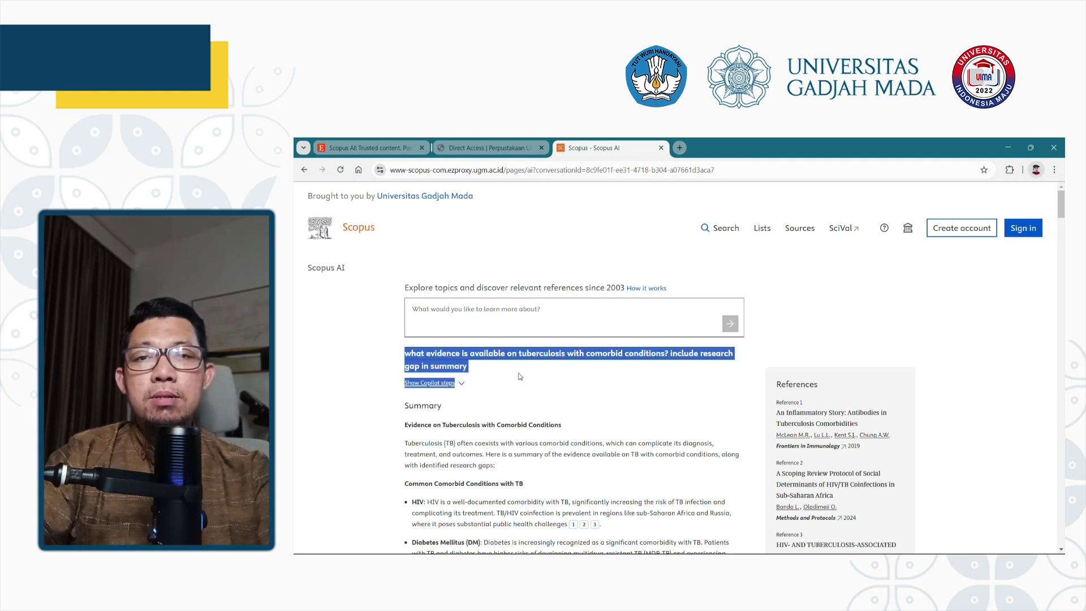
click(519, 371)
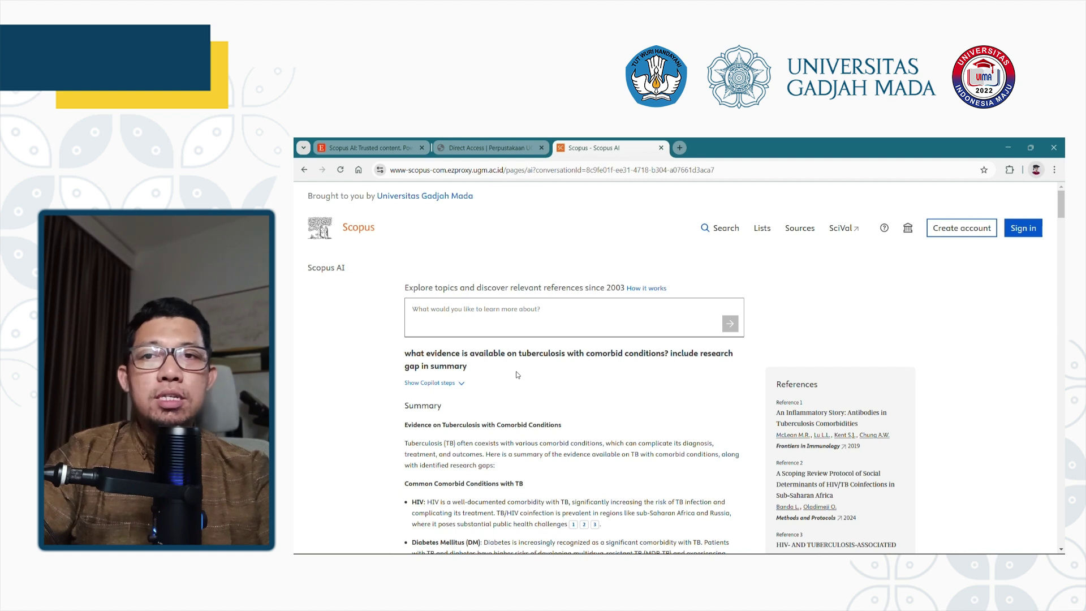
drag(518, 354, 666, 357)
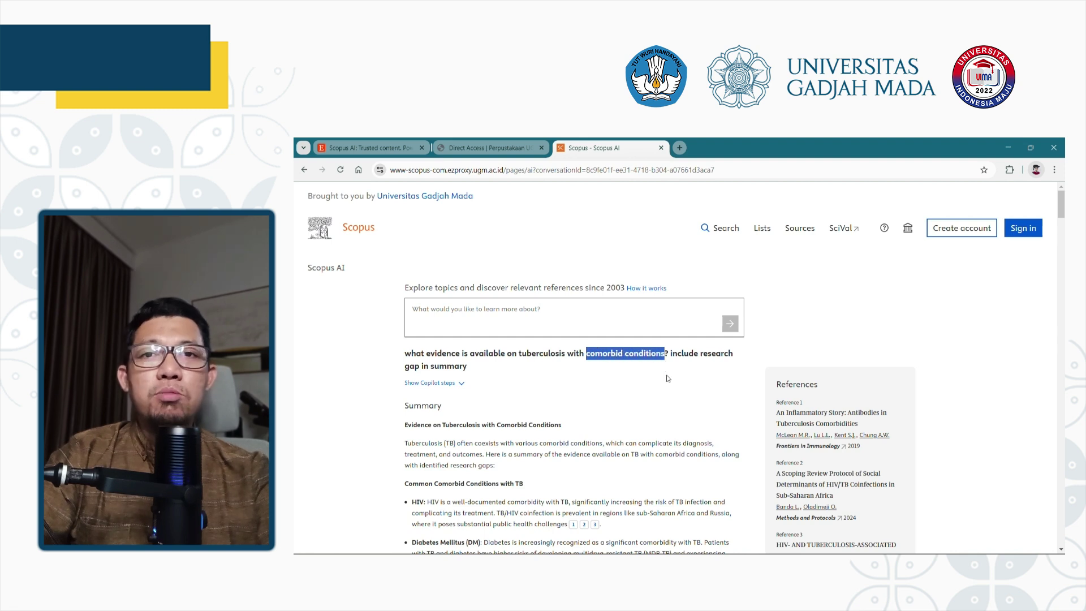
click(665, 374)
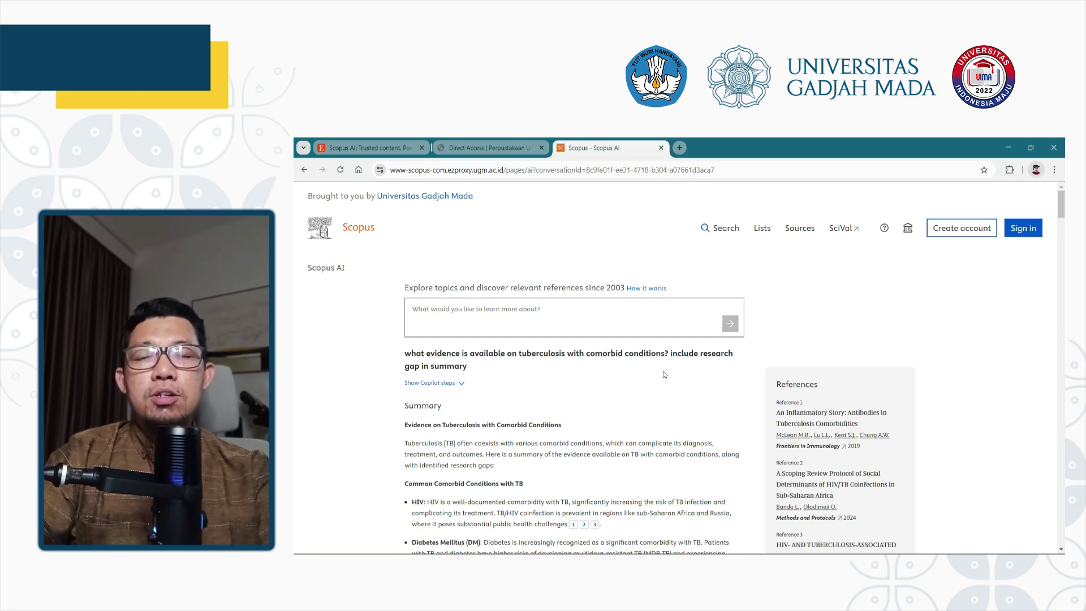